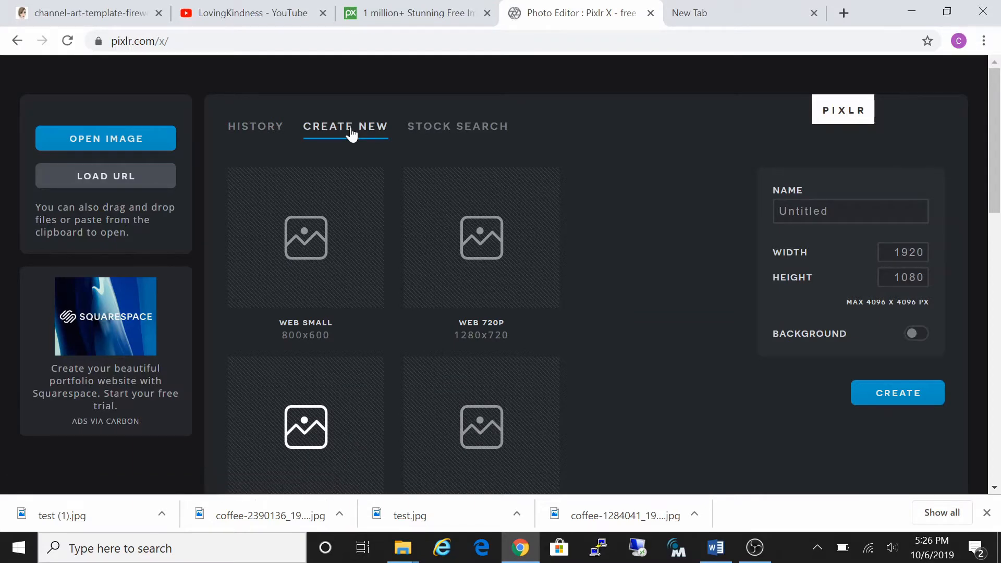
# - Switch to the YouTube channel page and open channel art editing to check the recommended image size
pyautogui.click(228, 15)
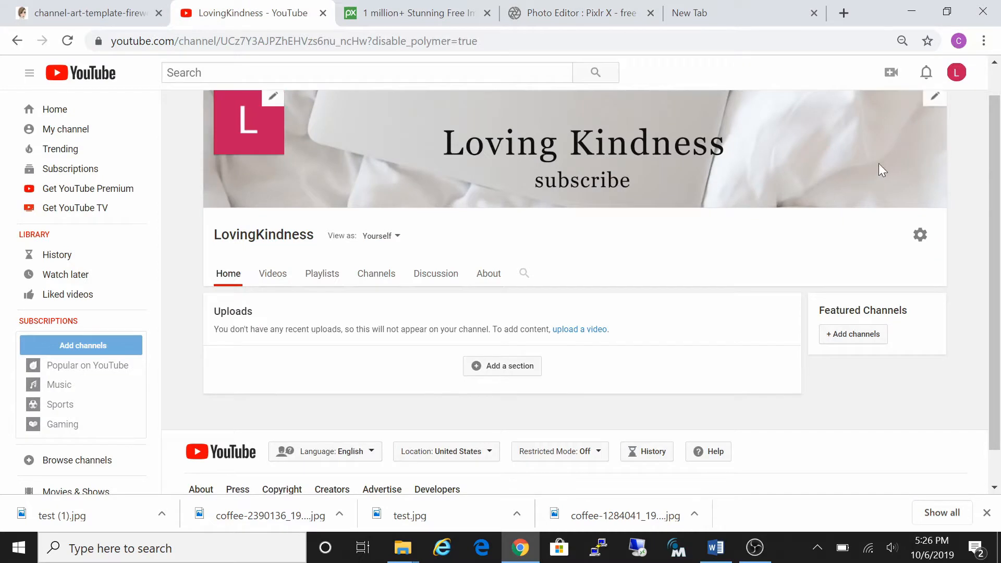
pyautogui.click(934, 103)
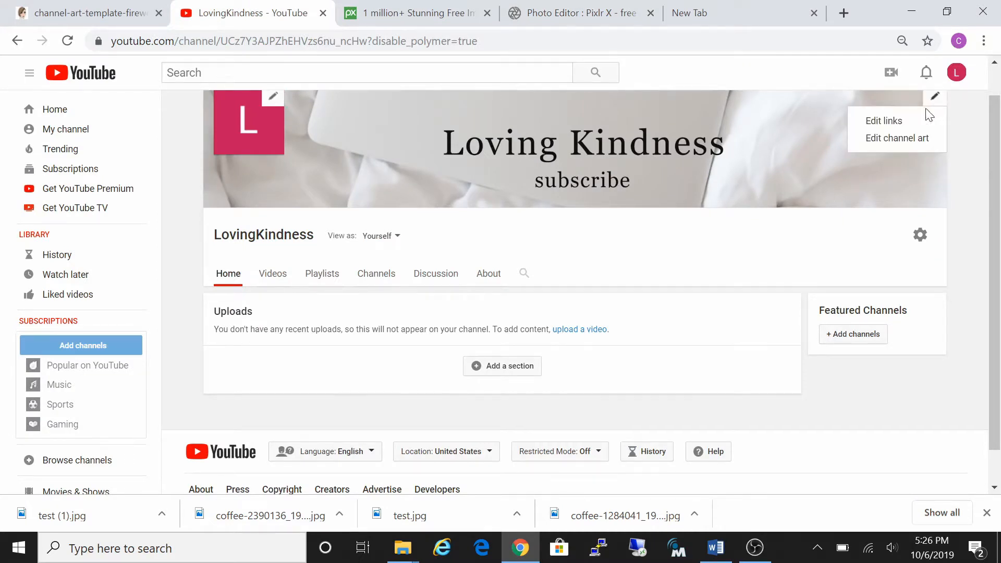
pyautogui.click(910, 139)
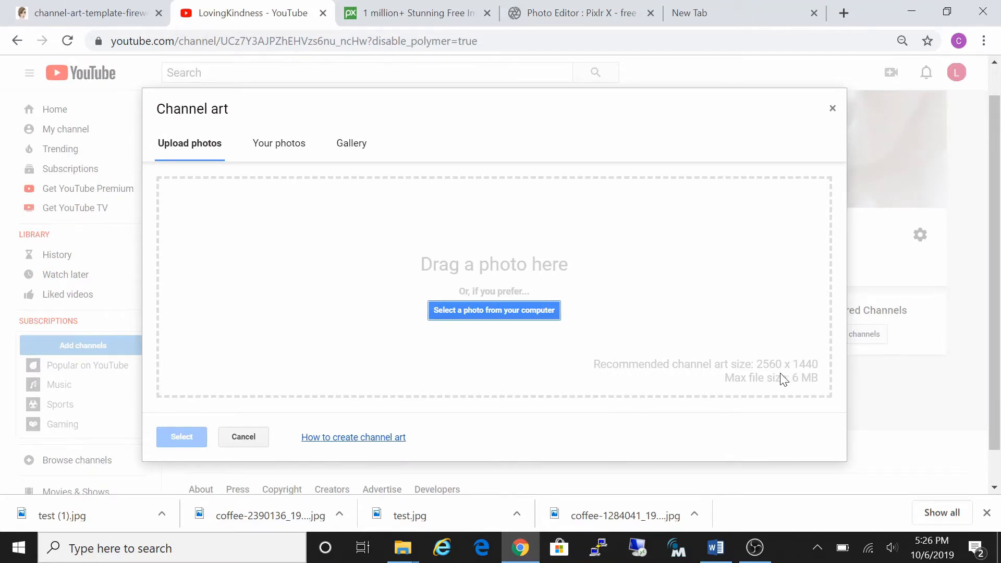
# - In Pixlr X, create a new image named test using the Web 1440p preset of 2560x1440
pyautogui.click(554, 15)
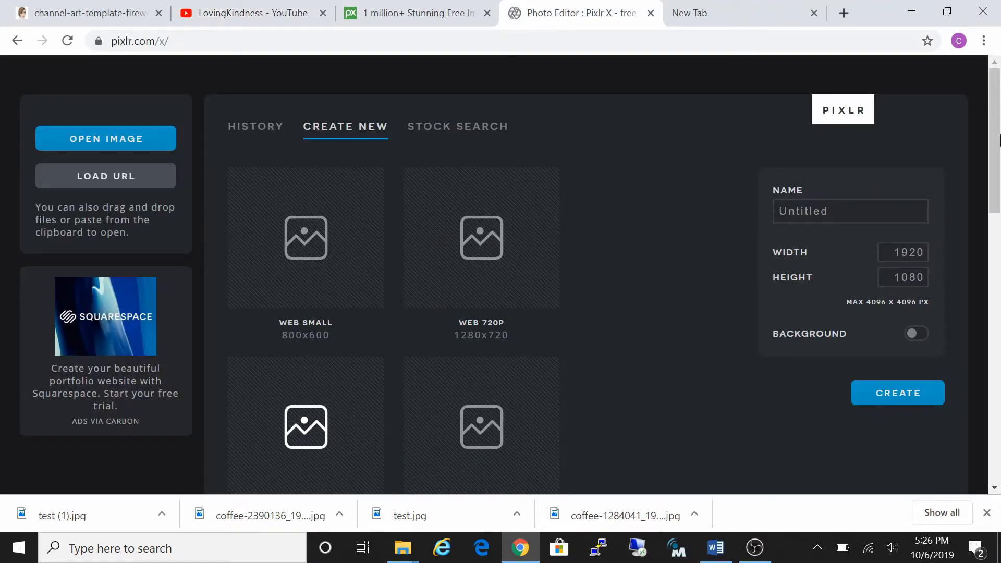
pyautogui.moveTo(998, 150); pyautogui.dragTo(997, 242)
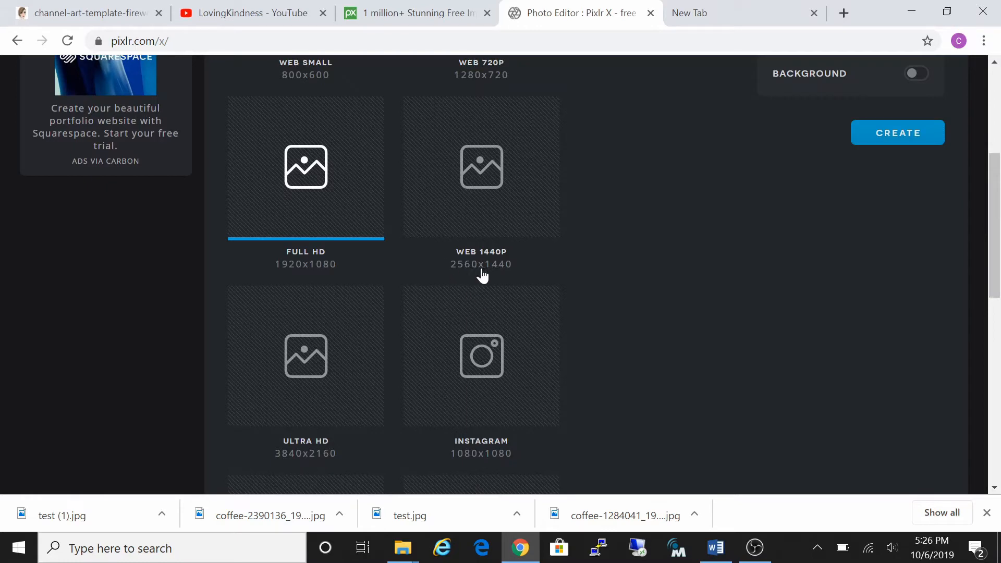
pyautogui.click(508, 208)
pyautogui.moveTo(998, 265); pyautogui.dragTo(998, 225)
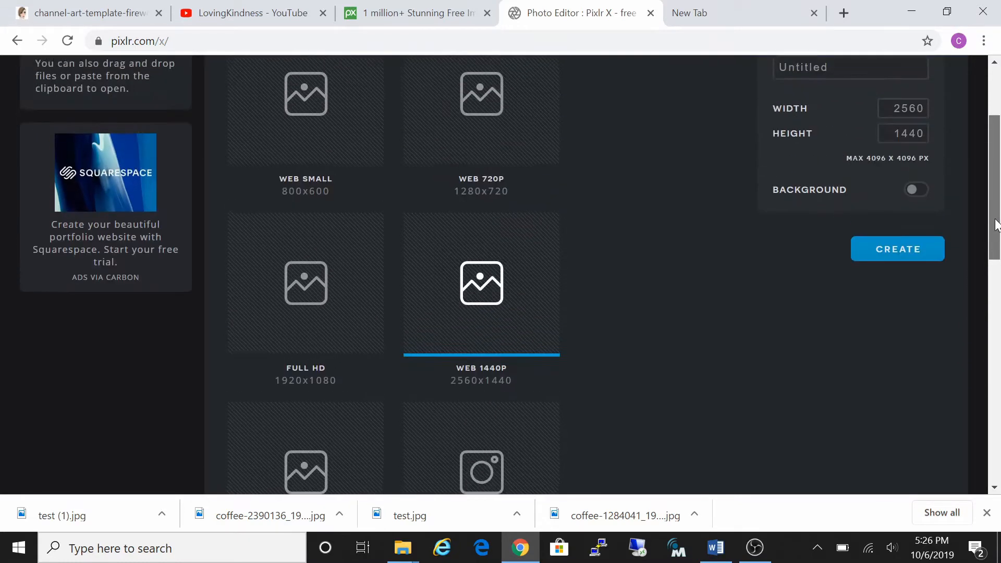
pyautogui.scroll(3, 998, 225)
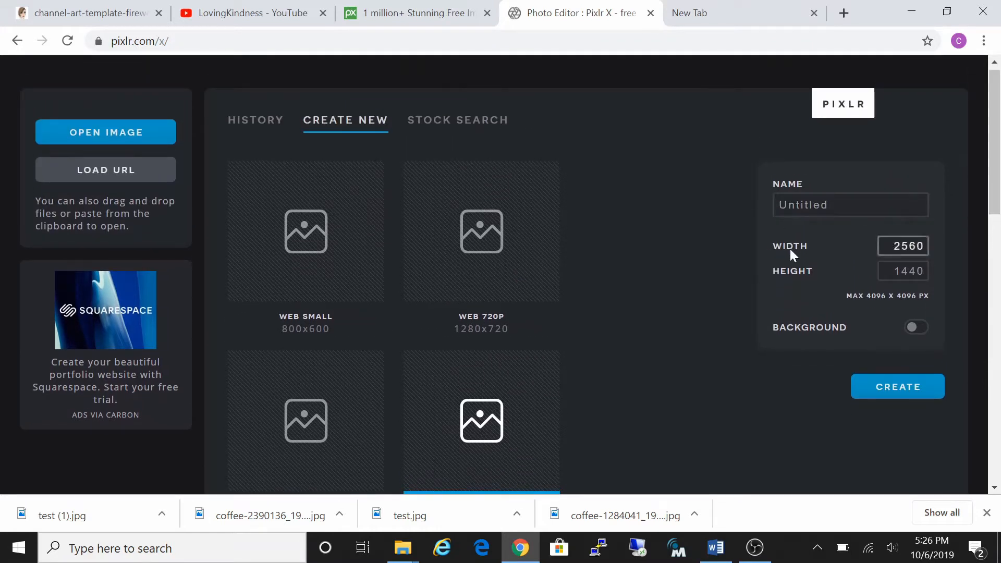
pyautogui.moveTo(837, 205); pyautogui.dragTo(722, 205)
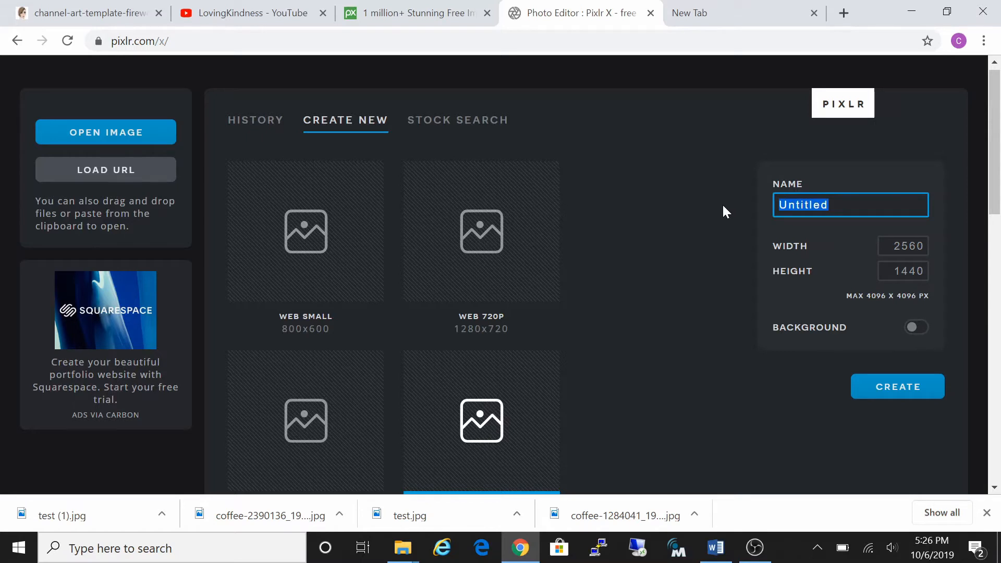
pyautogui.write('test')
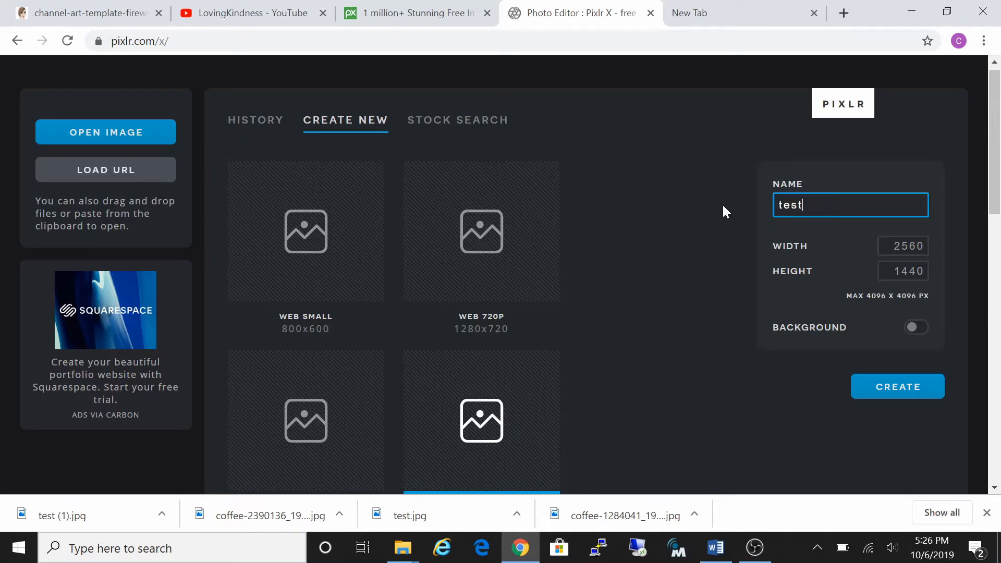
pyautogui.click(886, 401)
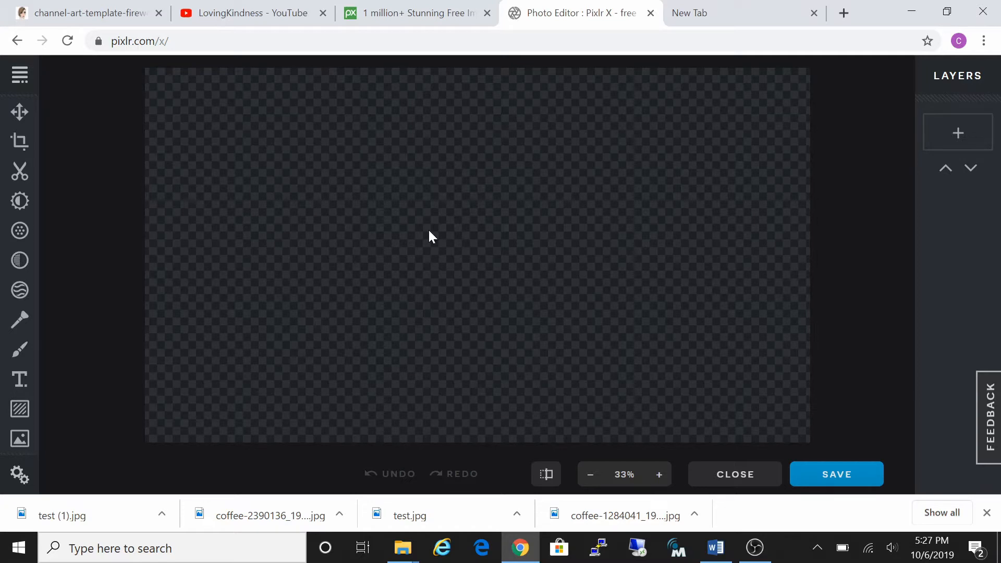
# - Switch to the channel art template page and examine its device areas, text-and-logo safe area and image-saving options
pyautogui.click(101, 16)
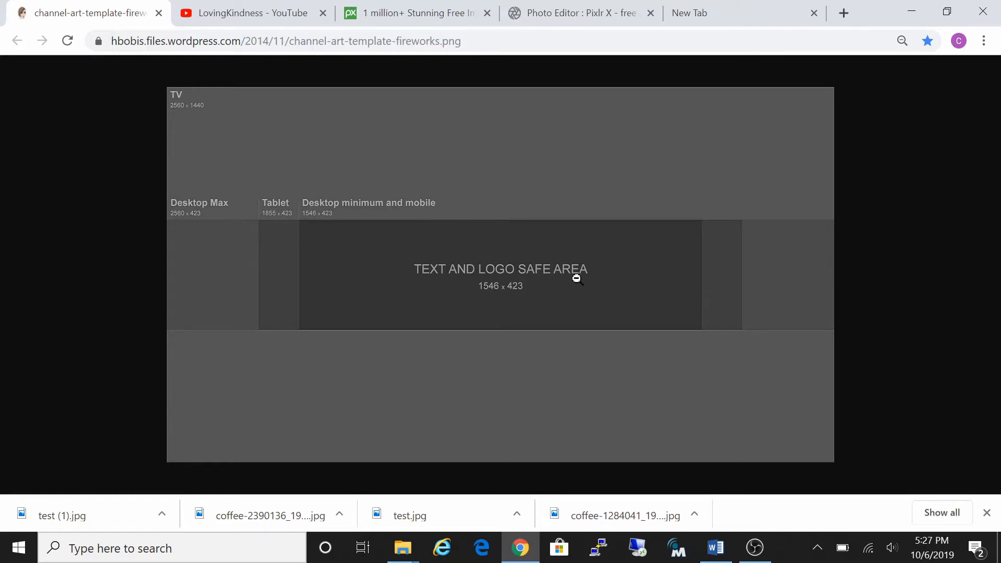
pyautogui.rightClick(521, 157)
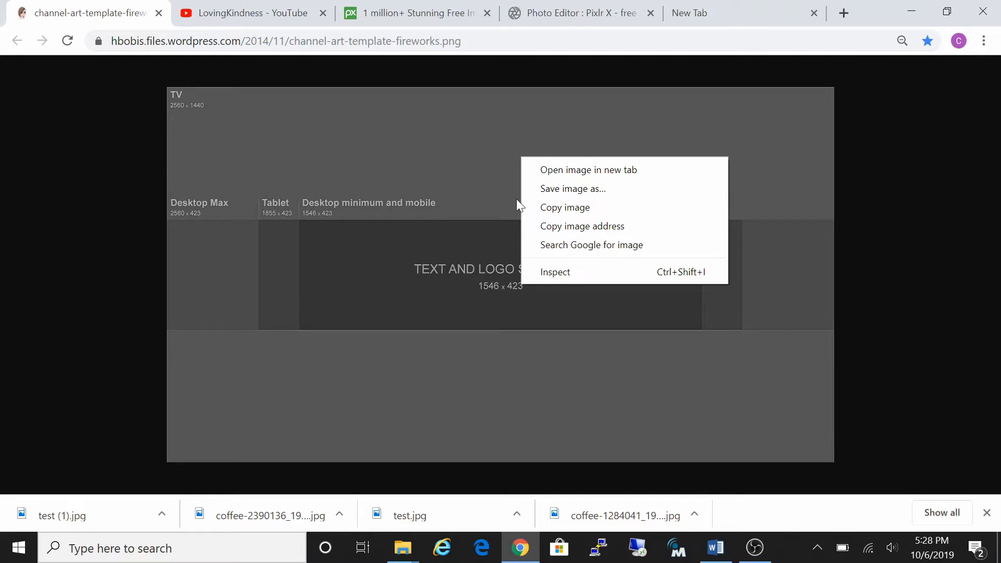
pyautogui.click(551, 16)
# - Back in Pixlr X, add the channel-art-template-fireworks image from the sample pix folder to the blank canvas
pyautogui.click(553, 16)
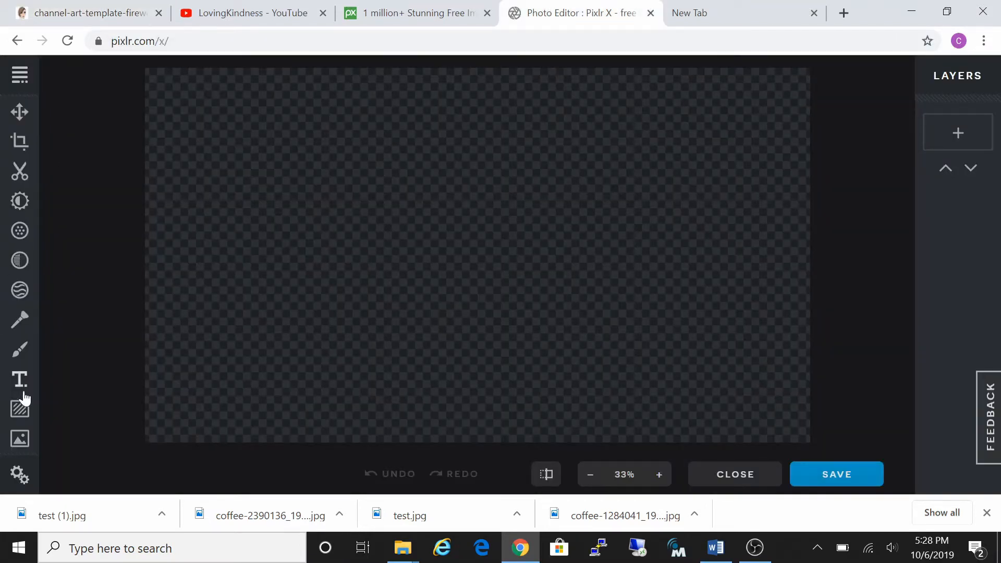
pyautogui.click(20, 439)
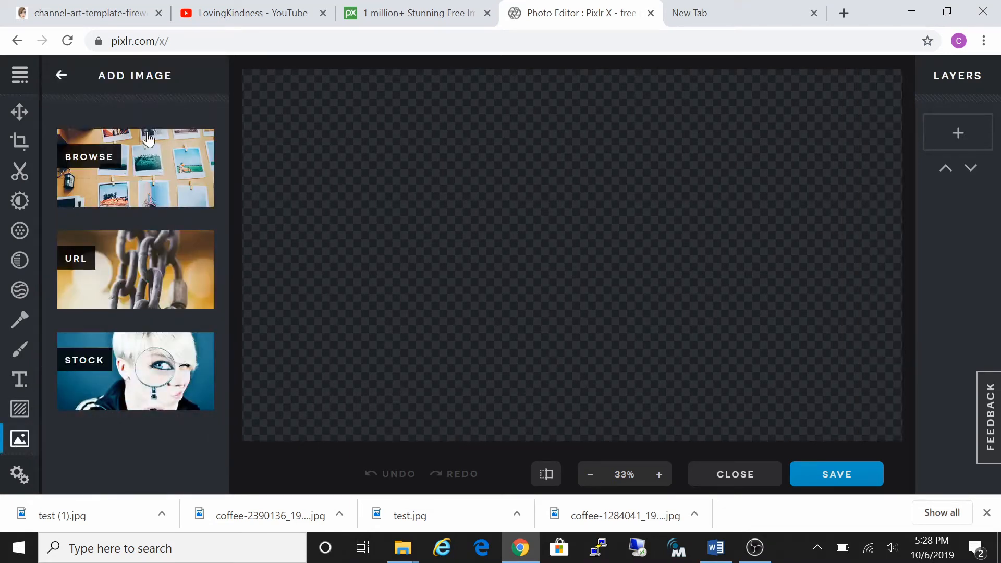
pyautogui.click(144, 160)
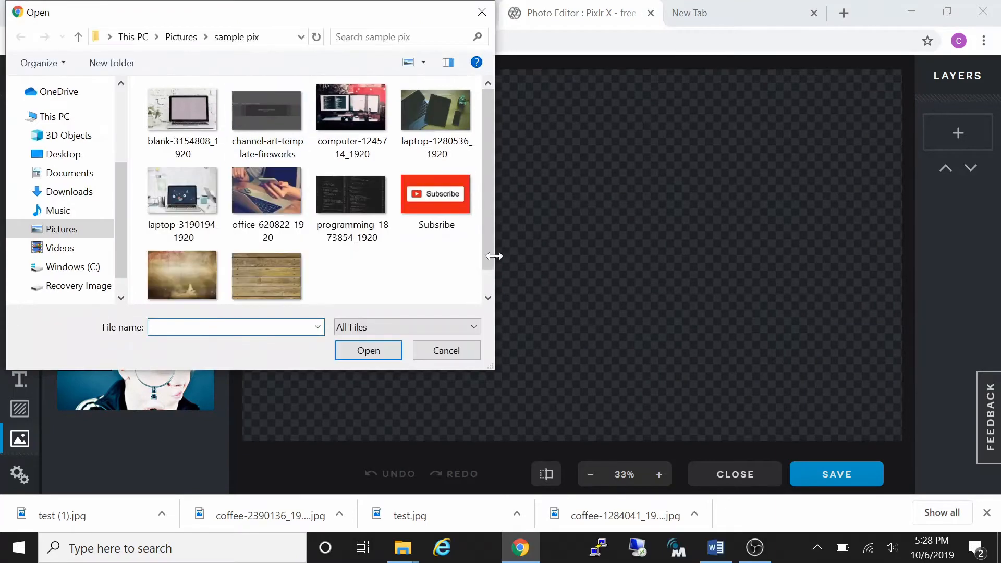
pyautogui.click(274, 123)
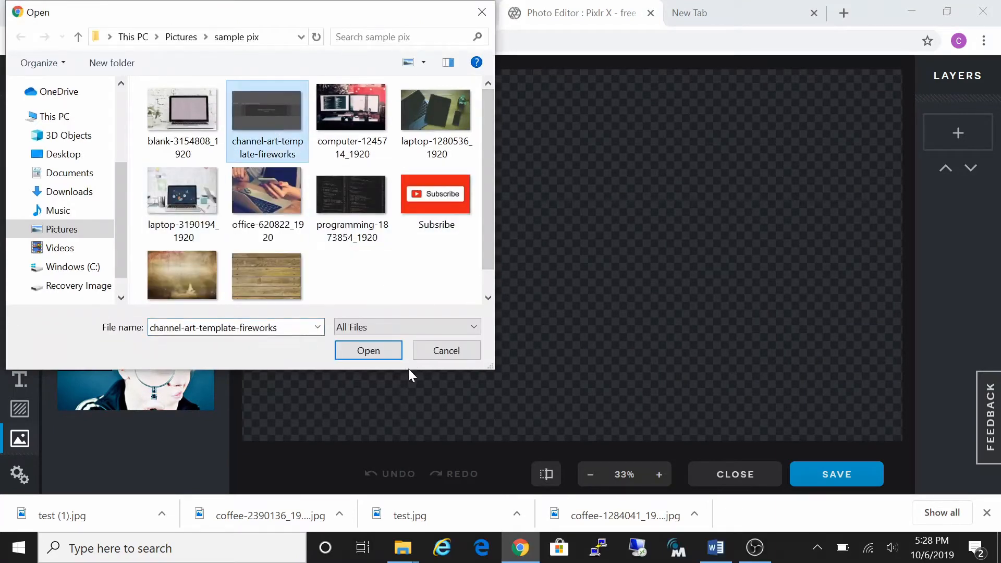
pyautogui.click(391, 355)
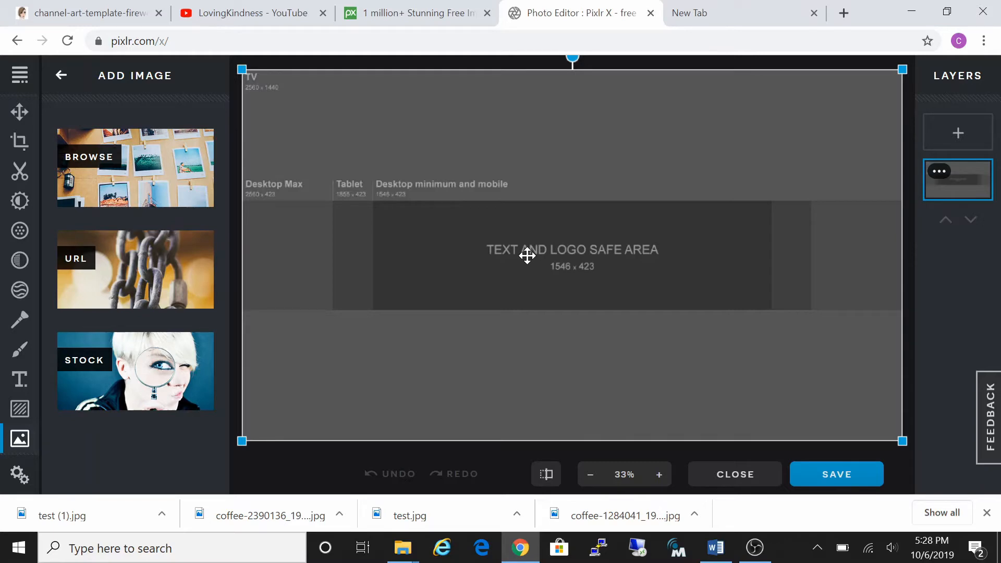
# - Search Pixabay for relax images and open the photo of the green coffee cup on an open book
pyautogui.click(417, 16)
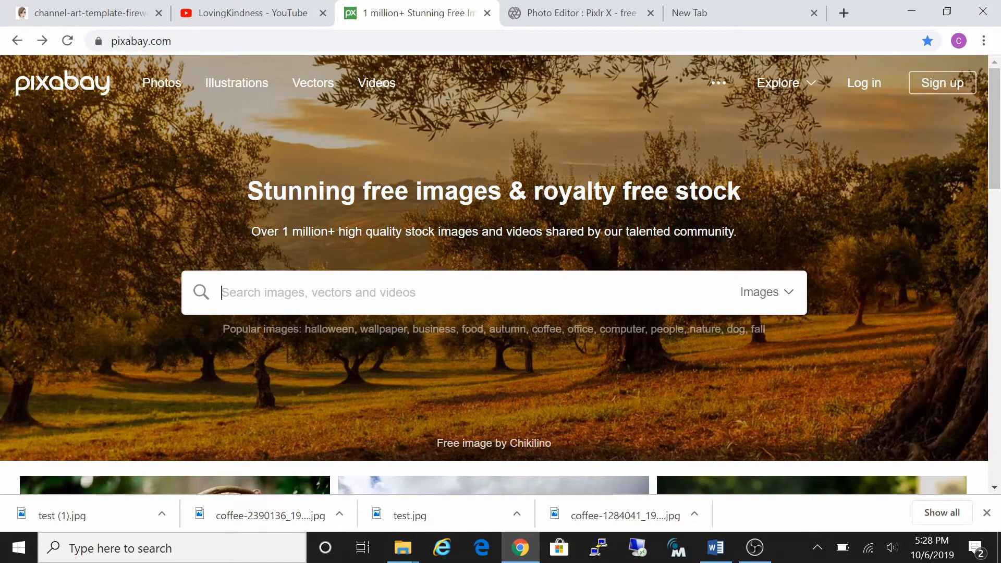
pyautogui.write('relax')
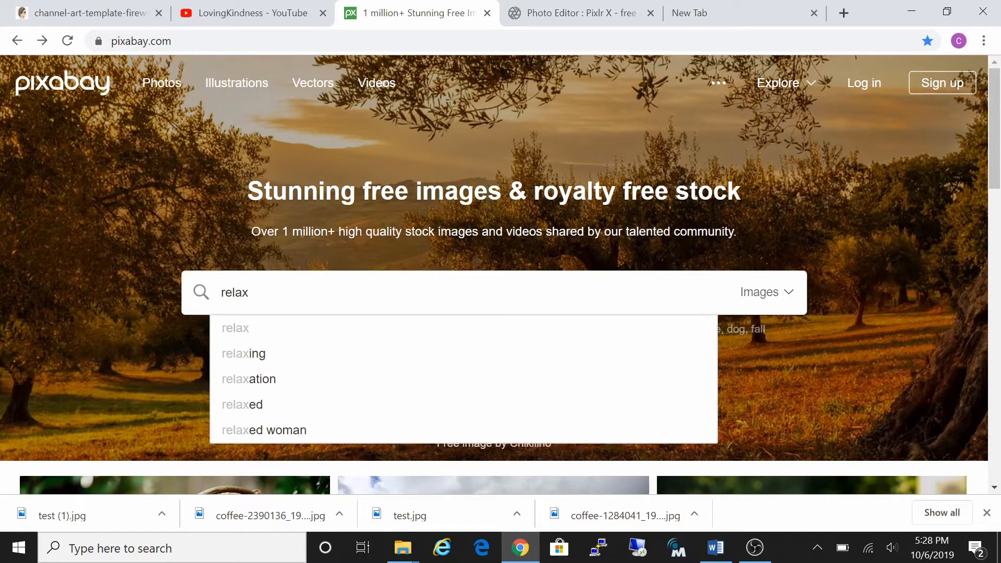
pyautogui.click(256, 327)
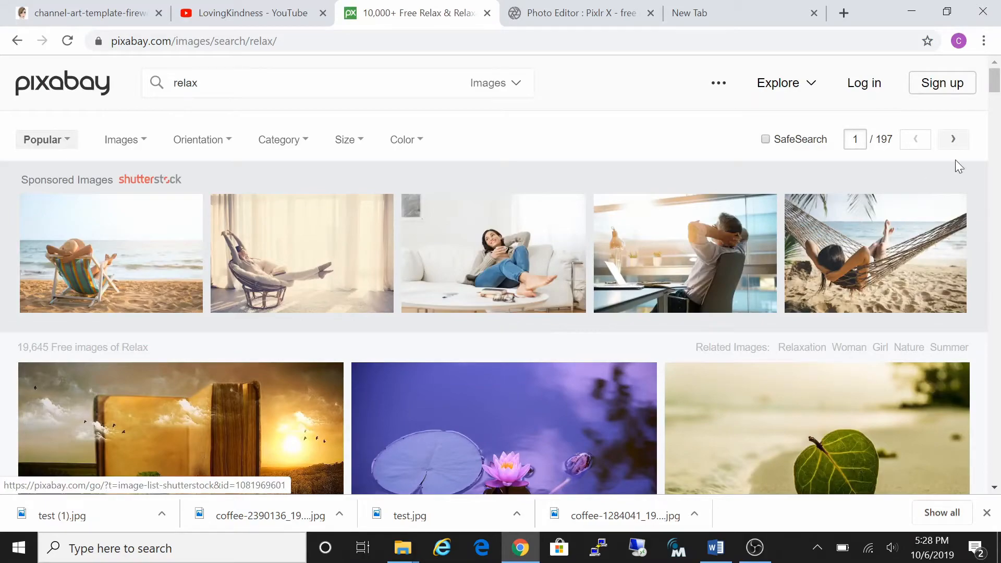
pyautogui.moveTo(996, 82); pyautogui.dragTo(990, 177)
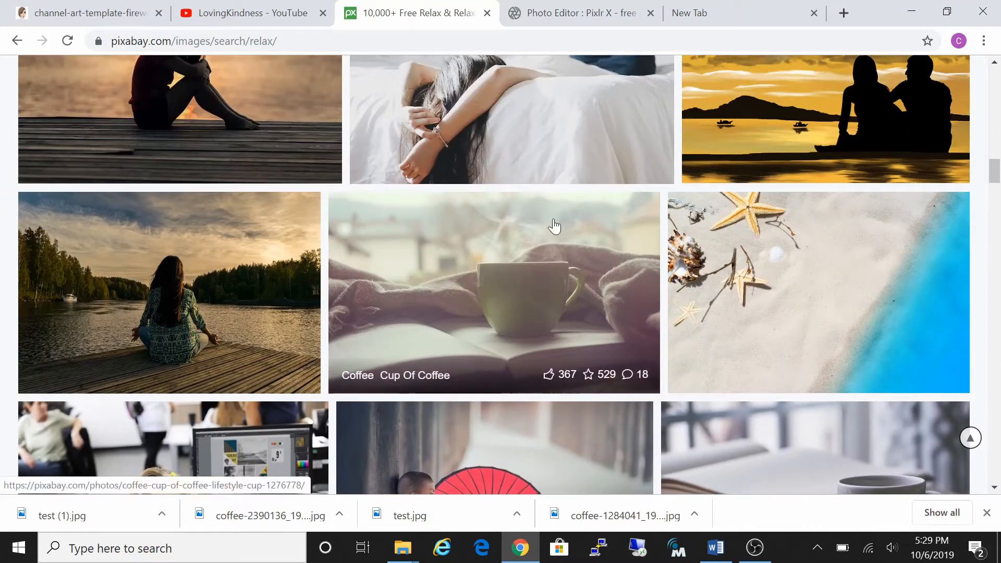
pyautogui.click(463, 270)
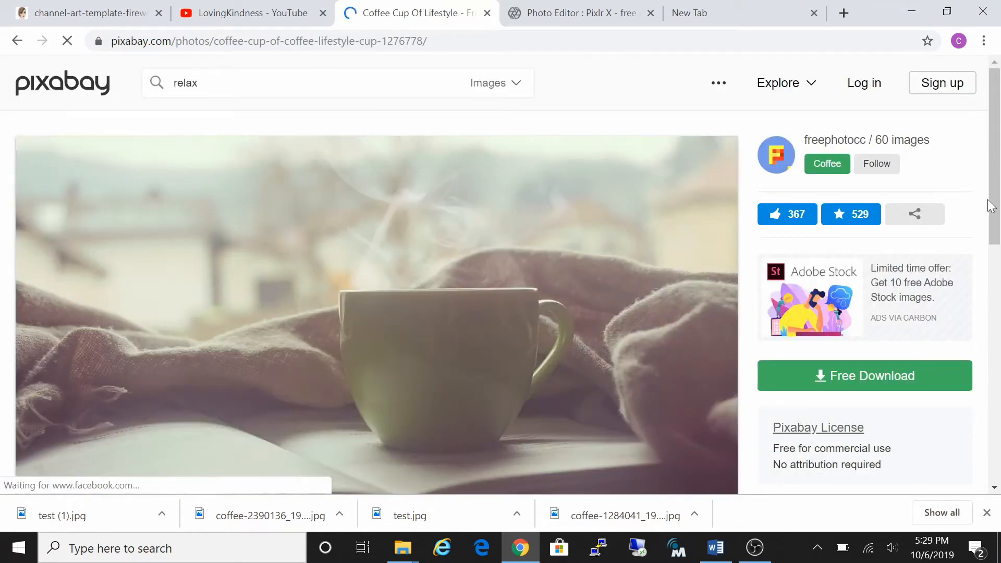
# - Download the coffee cup photo as a 1920×1168 JPG, completing the palm trees captcha
pyautogui.click(868, 385)
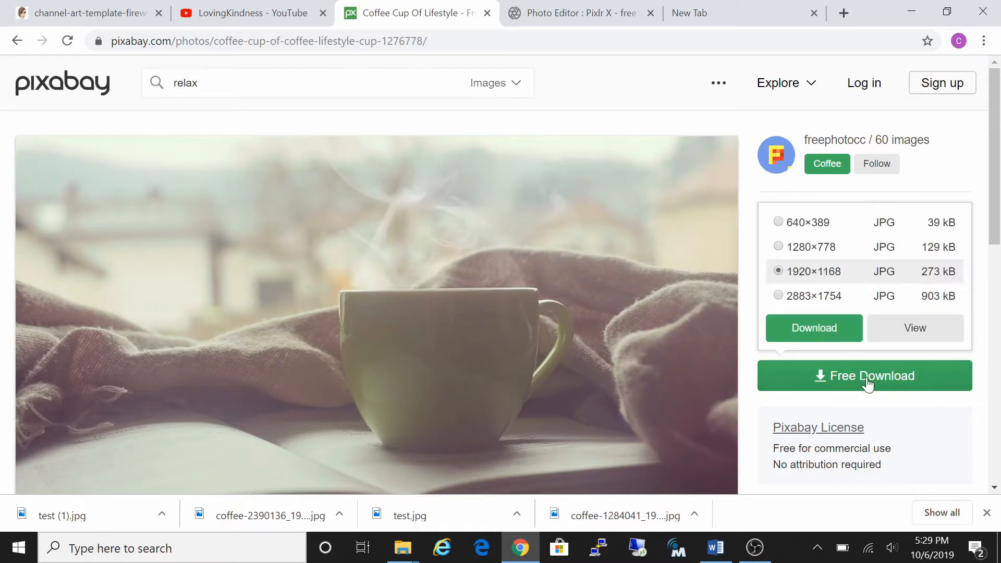
pyautogui.click(817, 328)
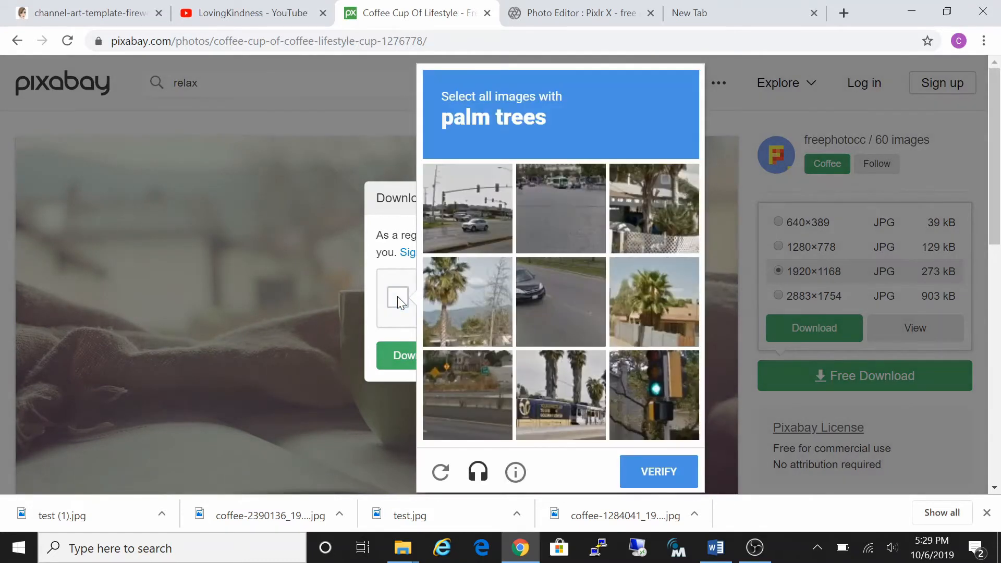
pyautogui.click(657, 300)
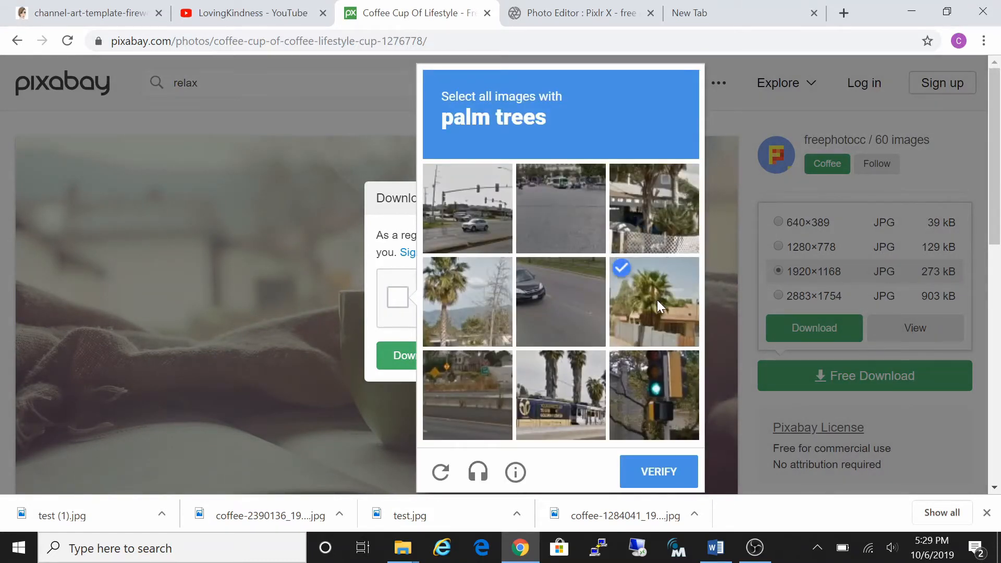
pyautogui.click(555, 365)
pyautogui.click(471, 299)
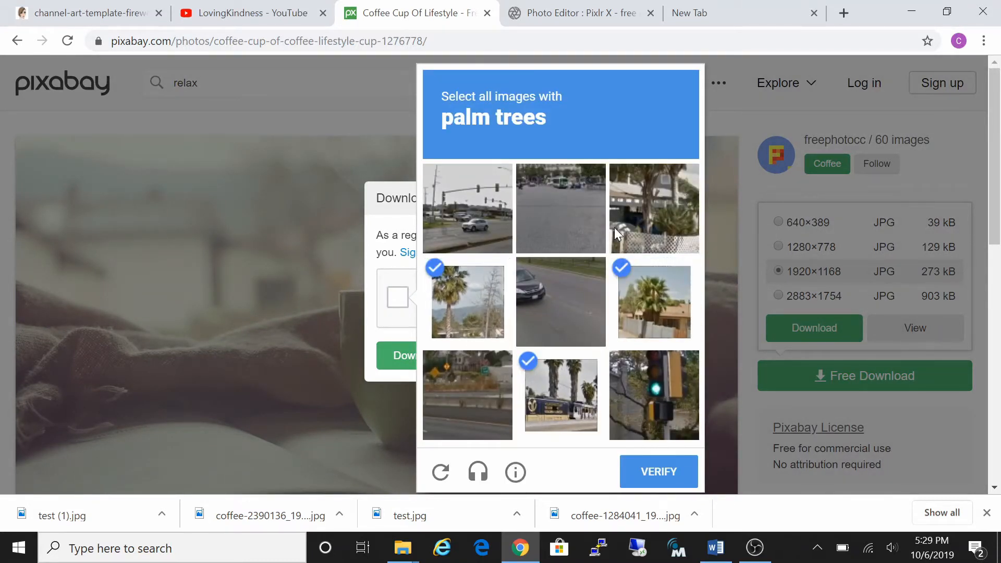
pyautogui.click(652, 225)
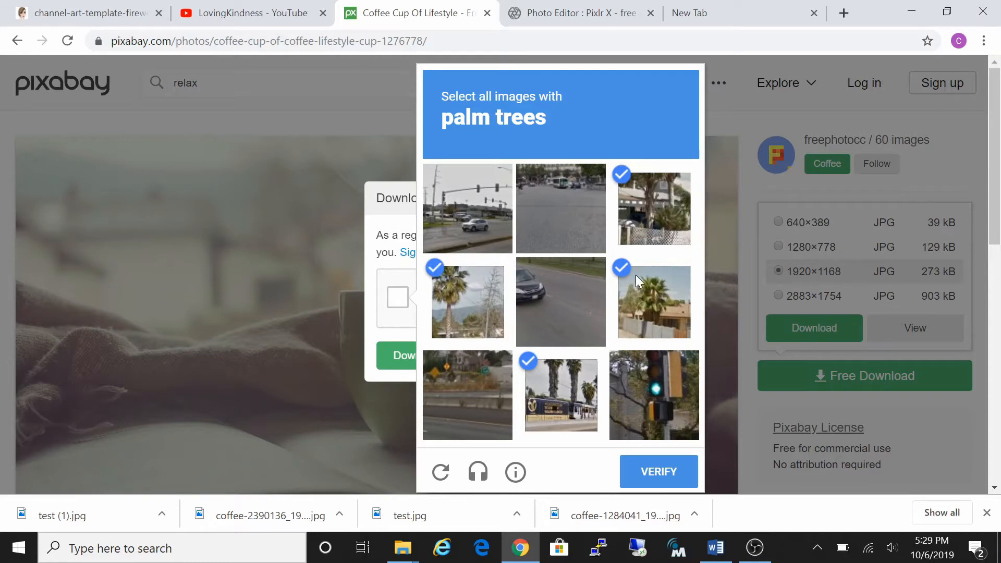
pyautogui.click(661, 470)
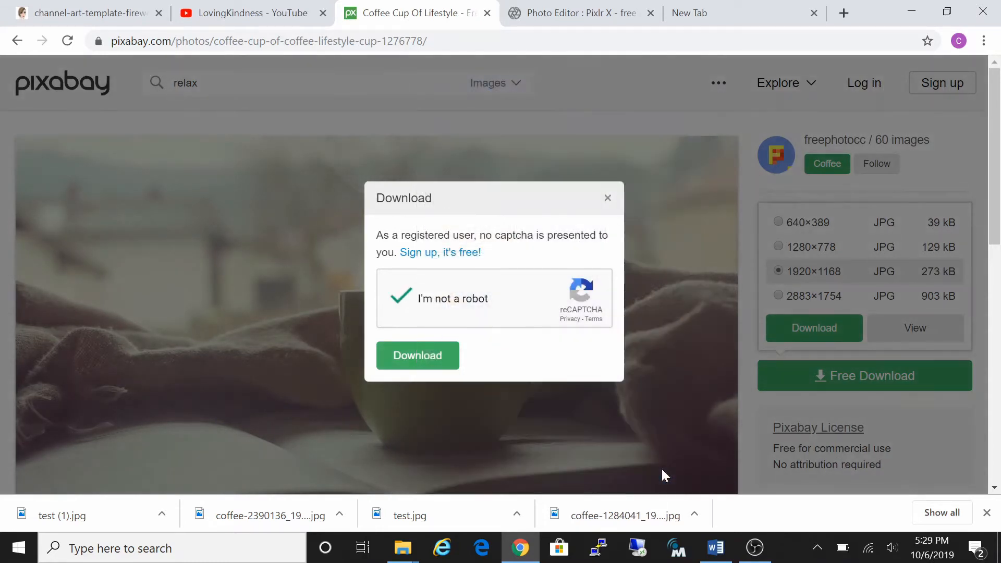
pyautogui.click(426, 357)
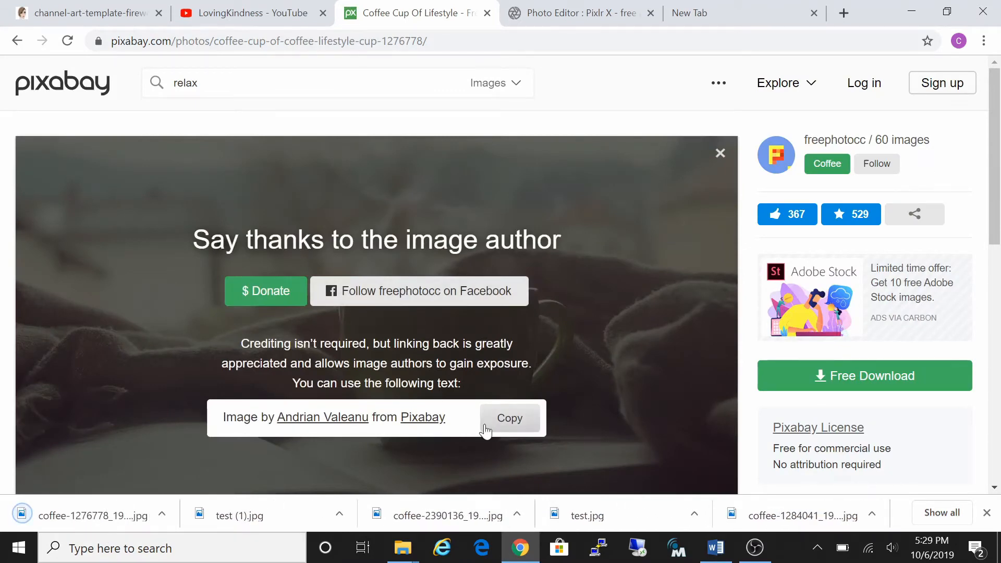
# - In Pixlr X, add coffee-1276778_1920 from the Downloads folder and align it with the canvas's upper-right corner
pyautogui.click(573, 21)
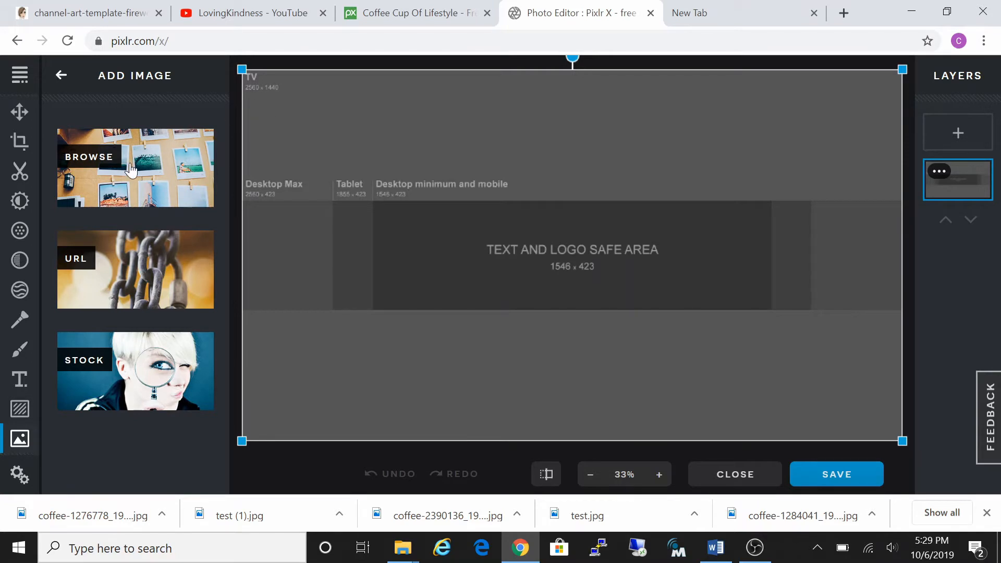
pyautogui.click(99, 158)
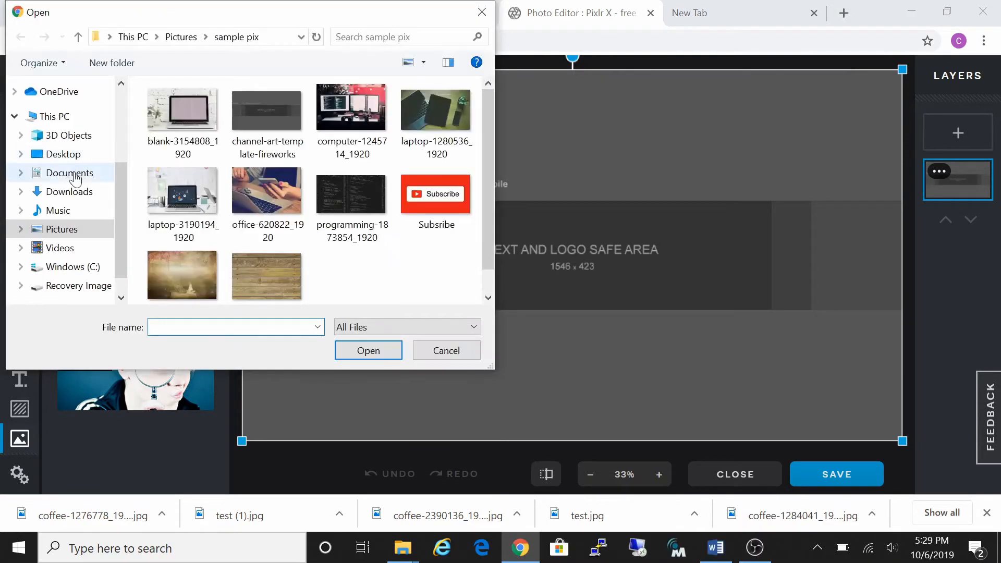
pyautogui.click(73, 192)
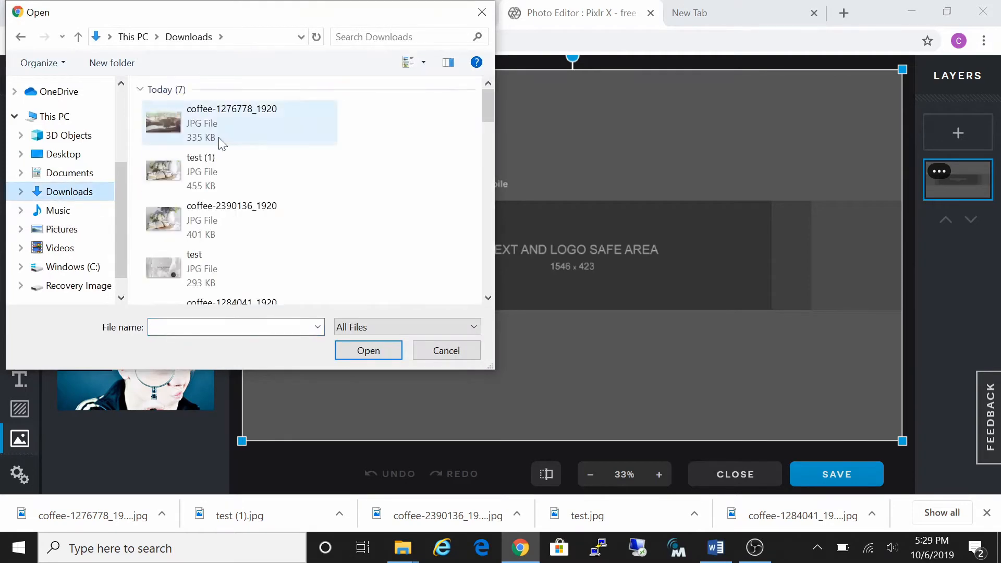
pyautogui.click(225, 142)
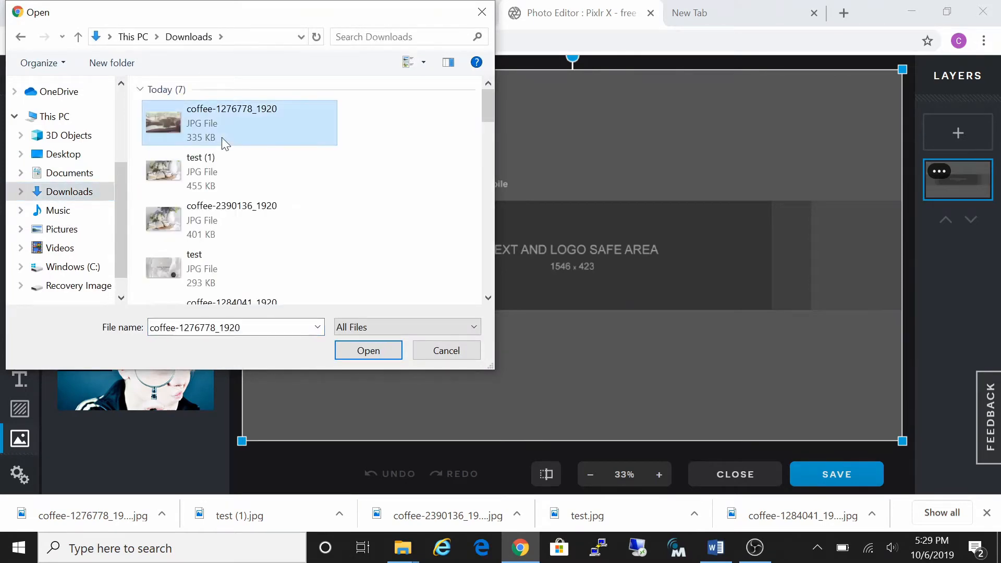
pyautogui.click(377, 354)
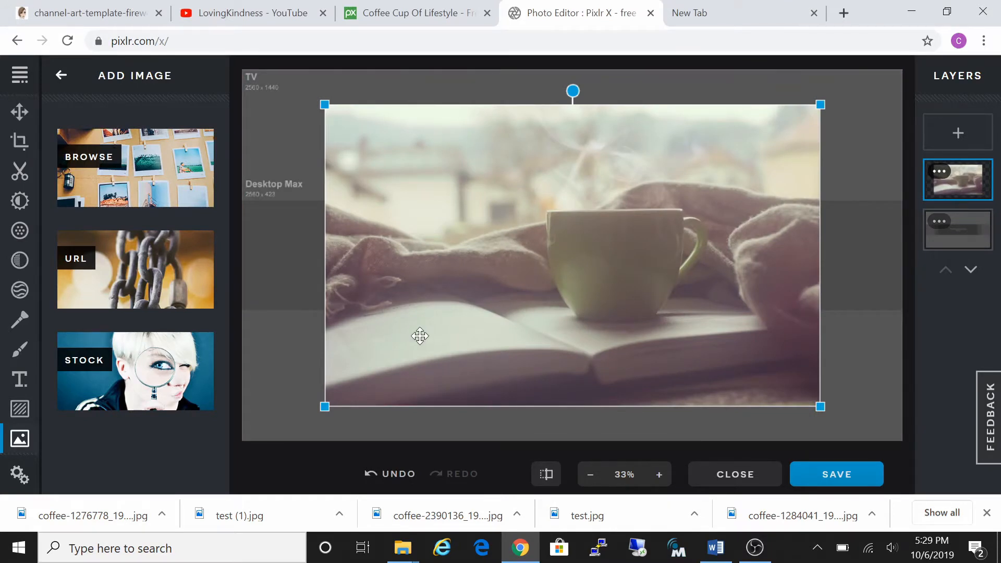
pyautogui.moveTo(419, 336); pyautogui.dragTo(500, 303)
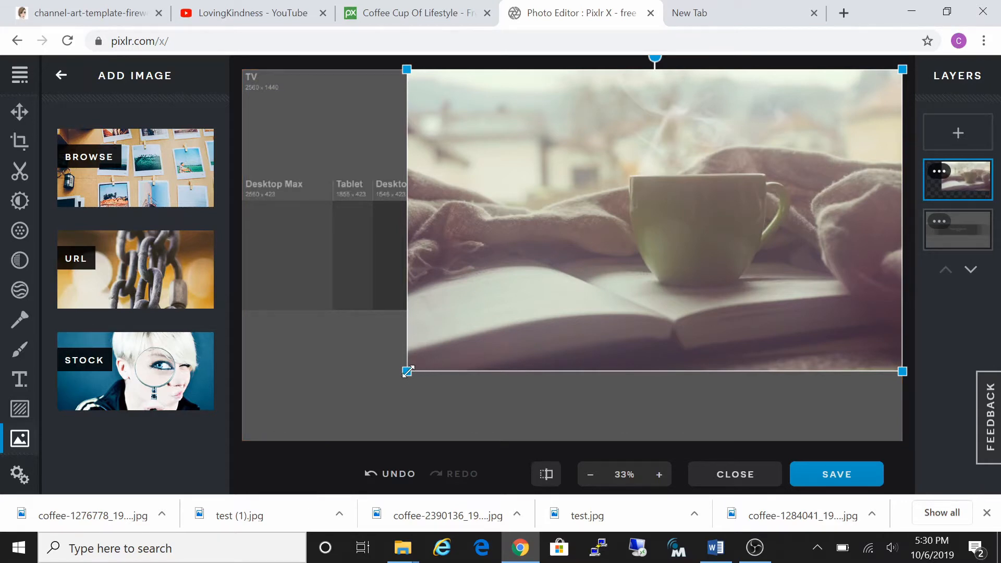
# - Enlarge the green coffee cup photo and reposition it until it covers the entire canvas
pyautogui.moveTo(407, 371); pyautogui.dragTo(293, 431)
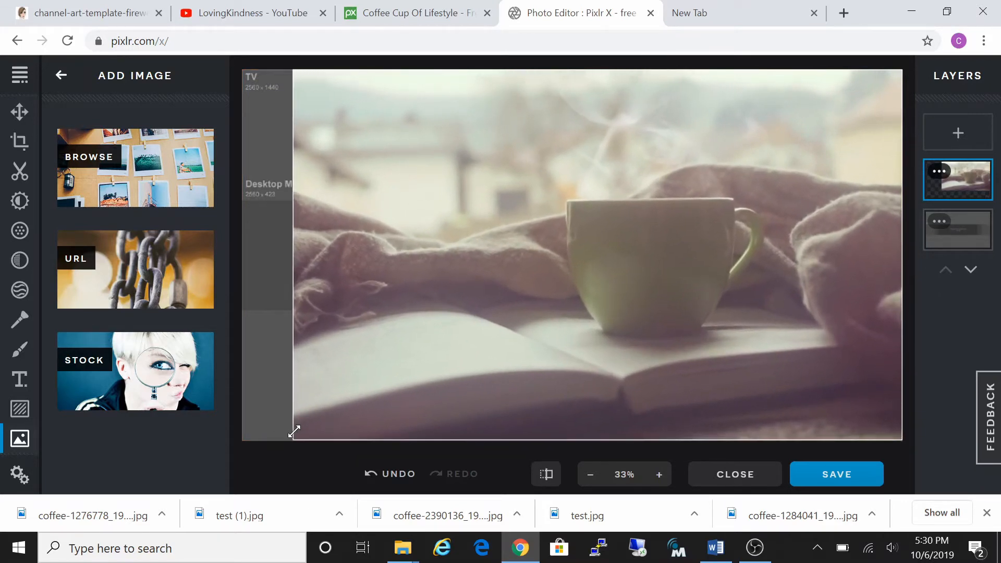
pyautogui.moveTo(396, 391); pyautogui.dragTo(452, 326)
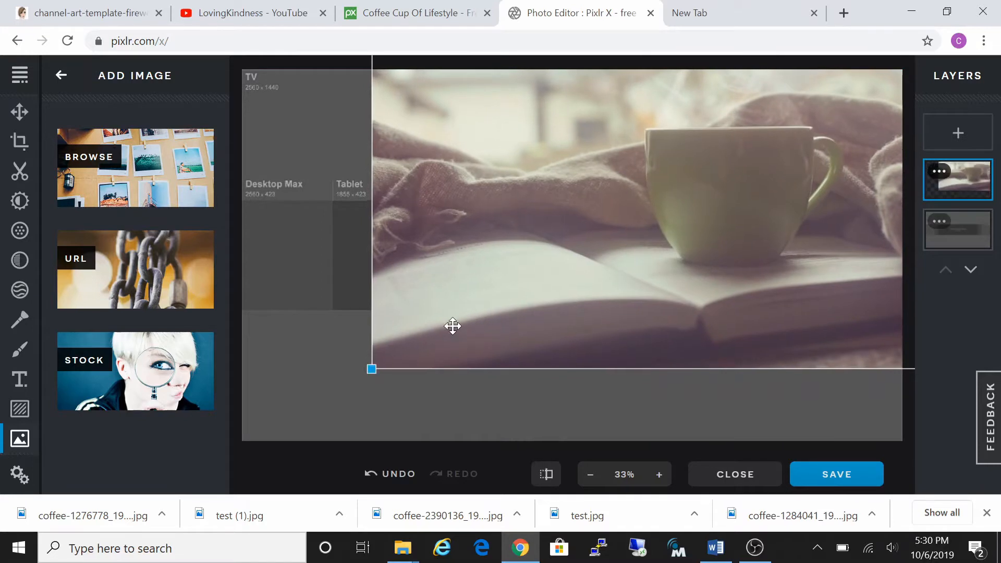
pyautogui.moveTo(372, 369); pyautogui.dragTo(274, 428)
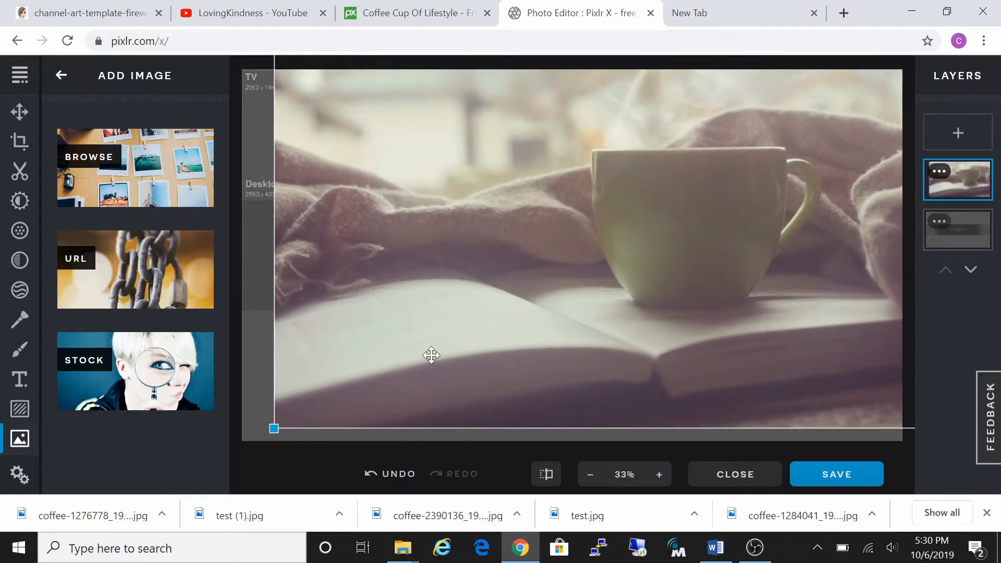
pyautogui.moveTo(432, 355); pyautogui.dragTo(396, 368)
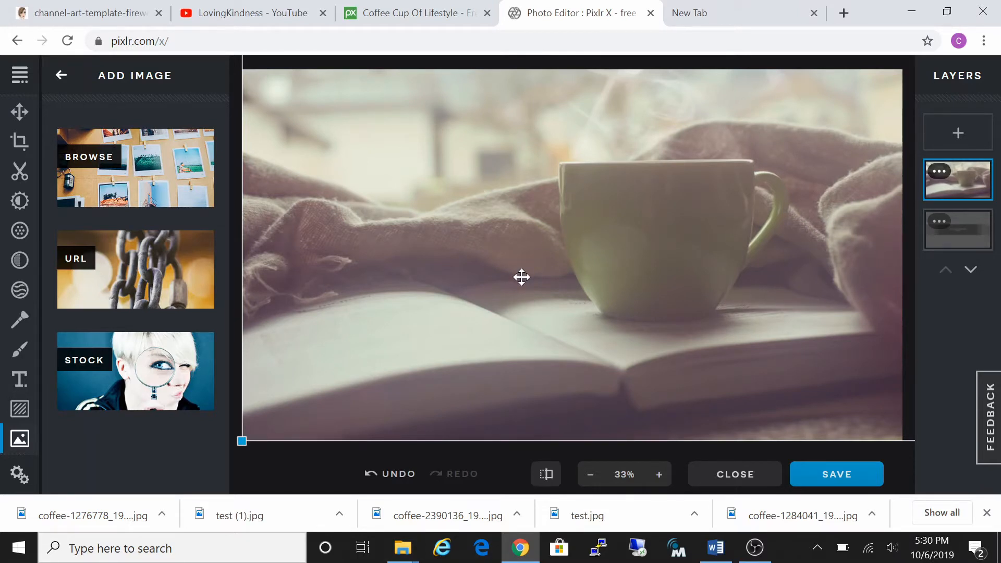
# - Delete the green coffee cup photo and add the test (1) image from the Downloads folder
pyautogui.press('Delete')
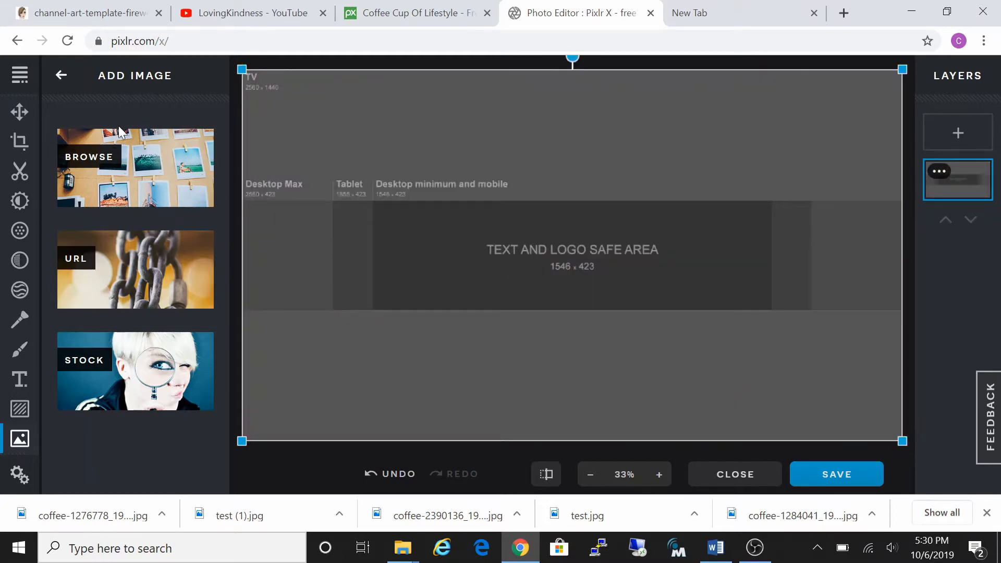
pyautogui.click(154, 187)
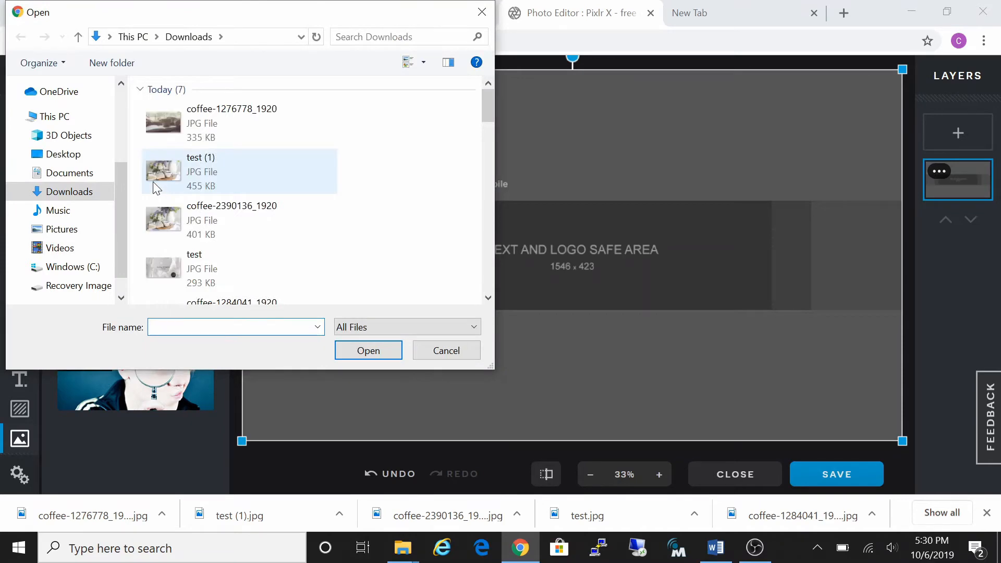
pyautogui.click(201, 174)
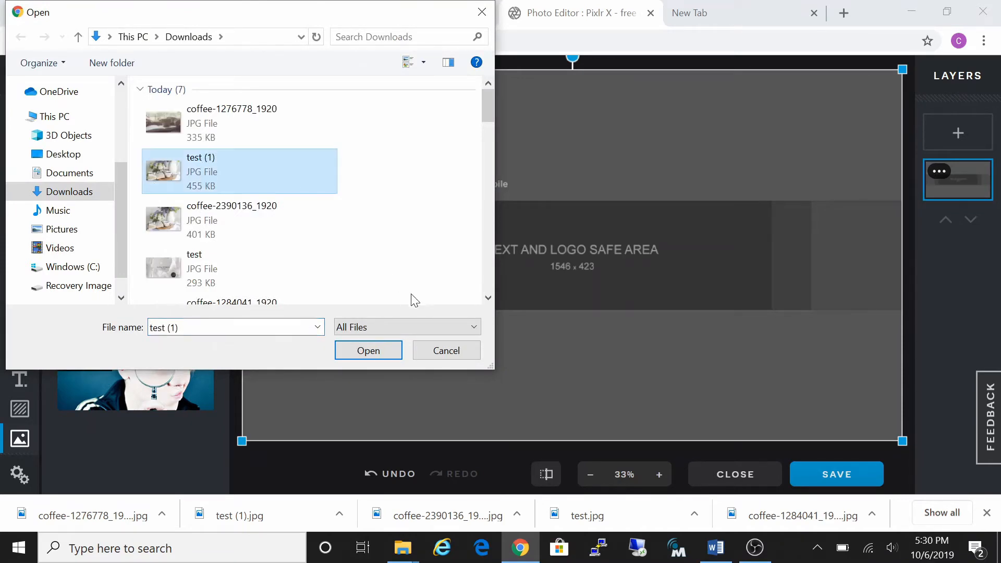
pyautogui.click(379, 350)
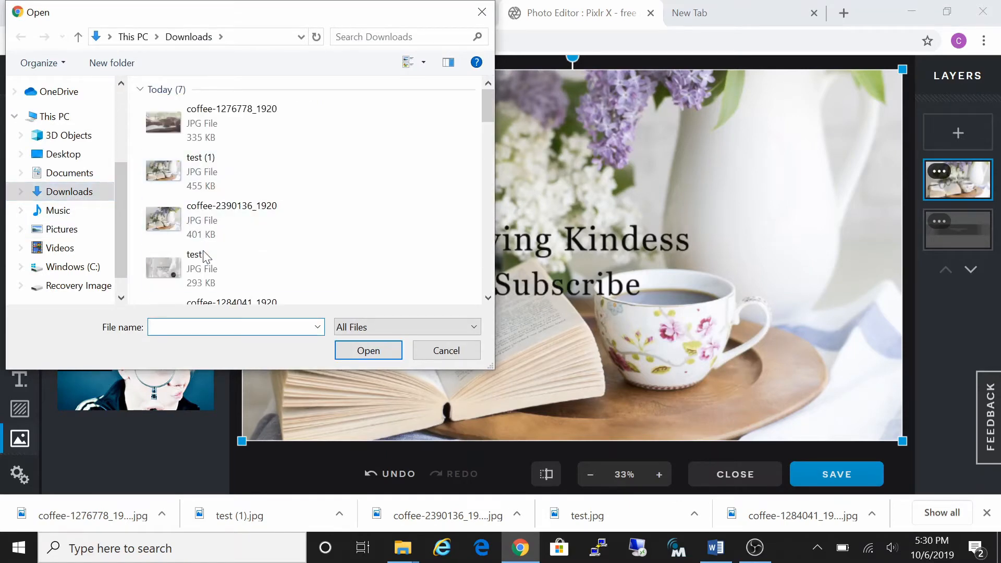
# - Add coffee-2390136_1920 from the Downloads folder and delete the test (1) image behind it
pyautogui.click(199, 221)
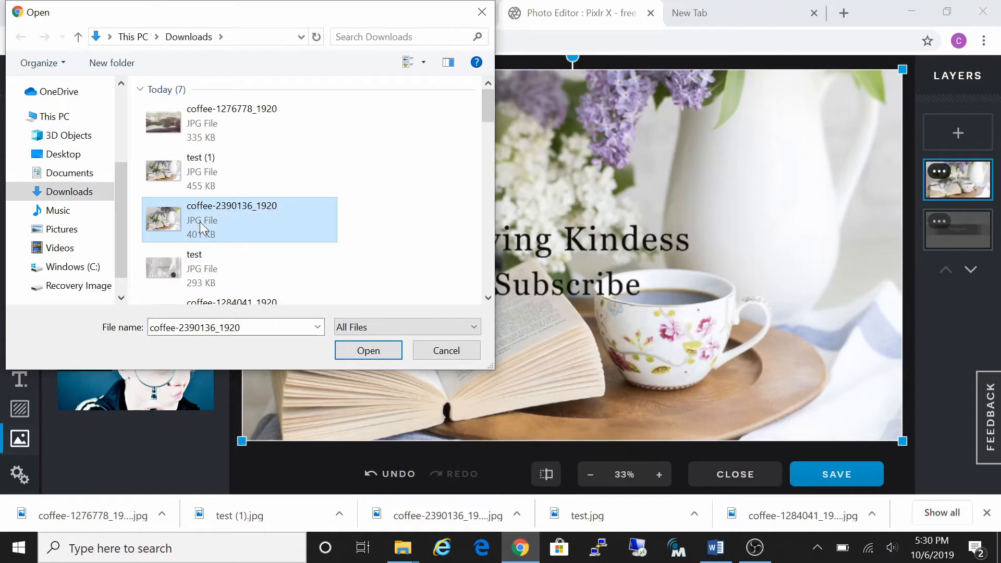
pyautogui.click(356, 352)
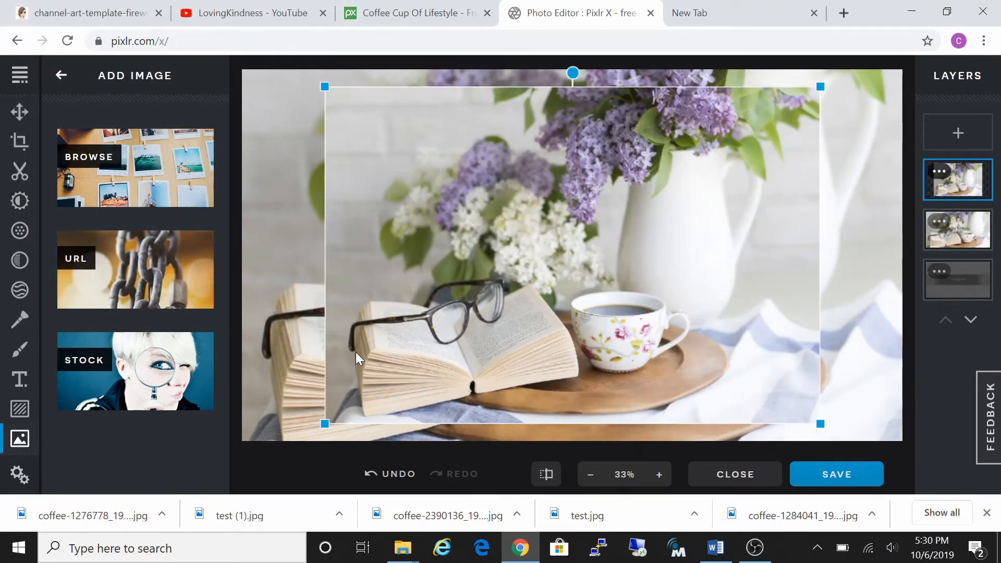
pyautogui.click(268, 246)
pyautogui.press('Delete')
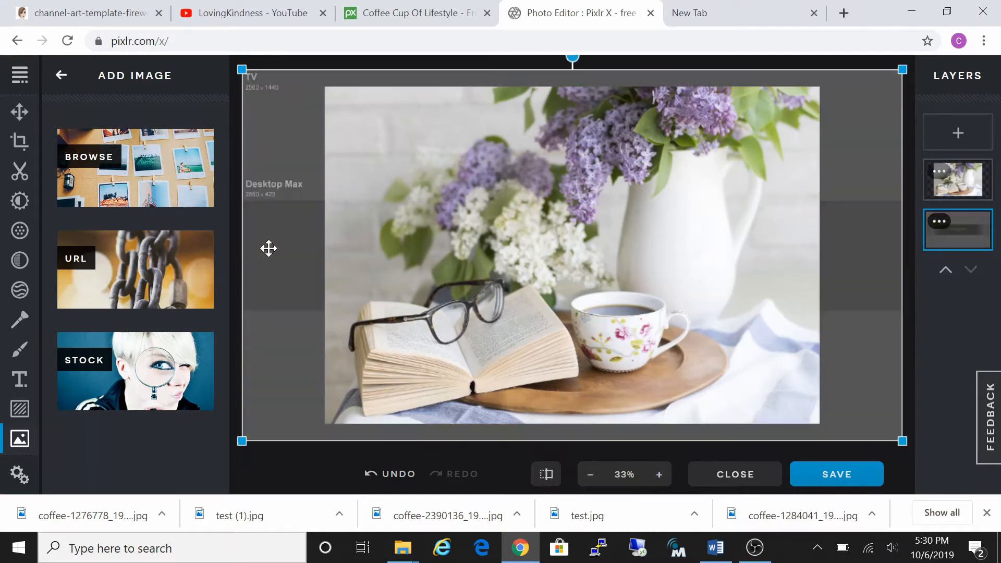
# - Enlarge and reposition the lilac, book and teacup photo until it covers the entire canvas
pyautogui.moveTo(476, 217); pyautogui.dragTo(569, 213)
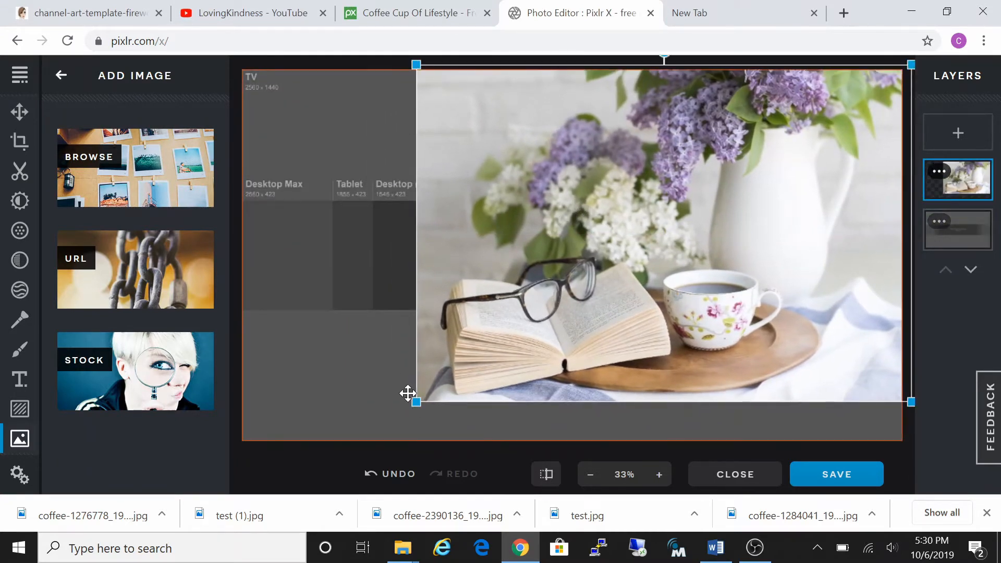
pyautogui.moveTo(418, 403); pyautogui.dragTo(278, 440)
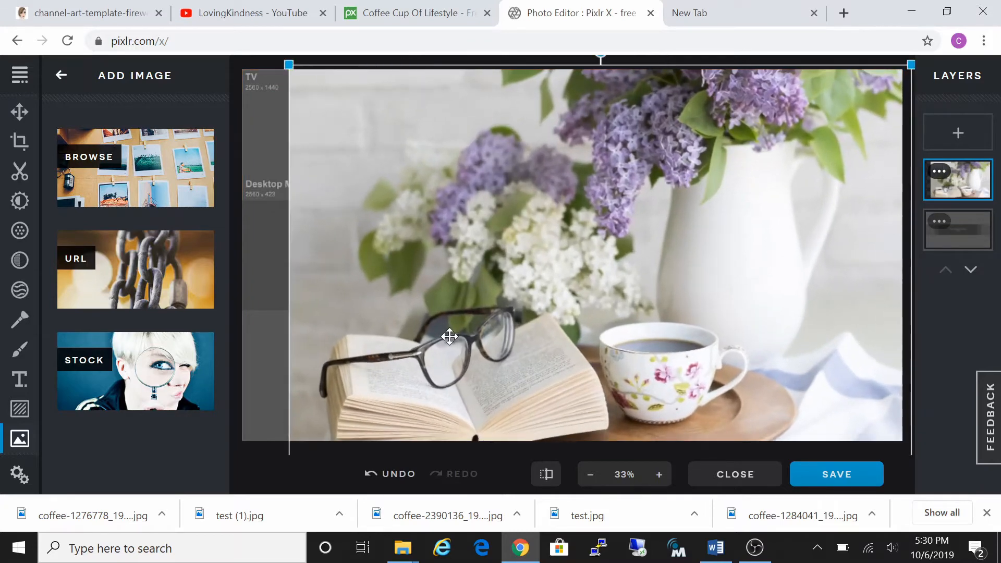
pyautogui.moveTo(450, 337); pyautogui.dragTo(569, 220)
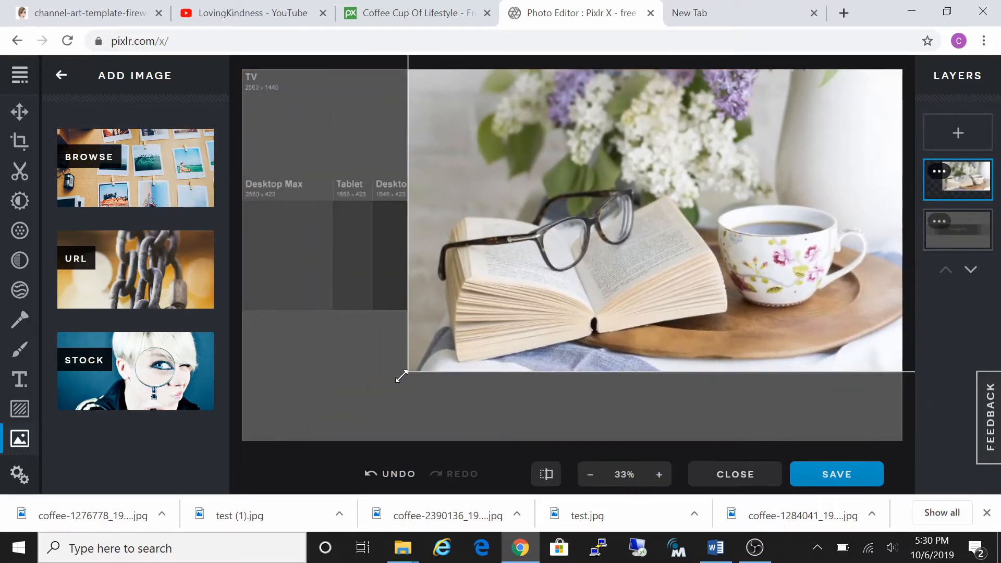
pyautogui.moveTo(401, 375); pyautogui.dragTo(353, 390)
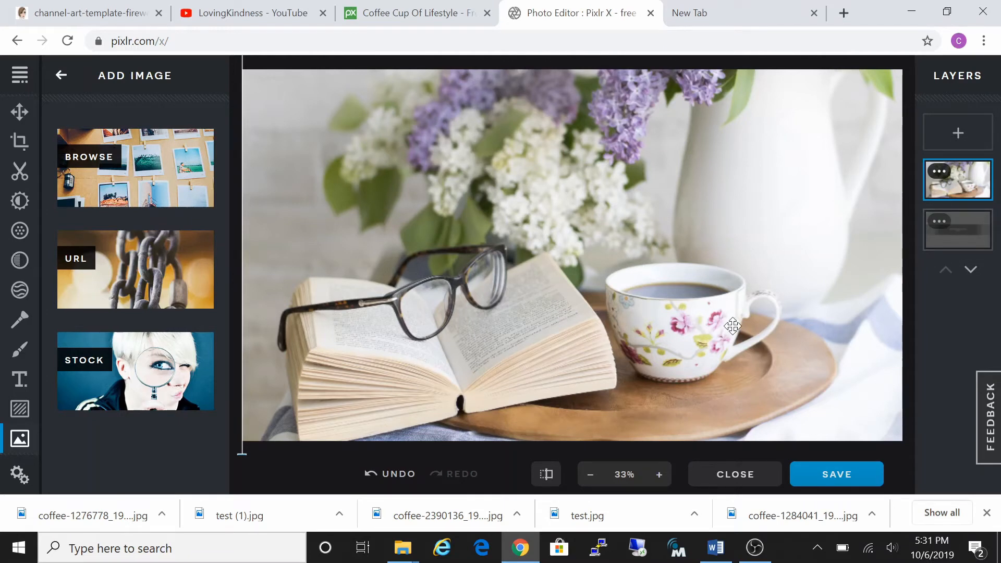
# - Reorder the layers so that the channel art template sits above the teacup photo
pyautogui.click(968, 239)
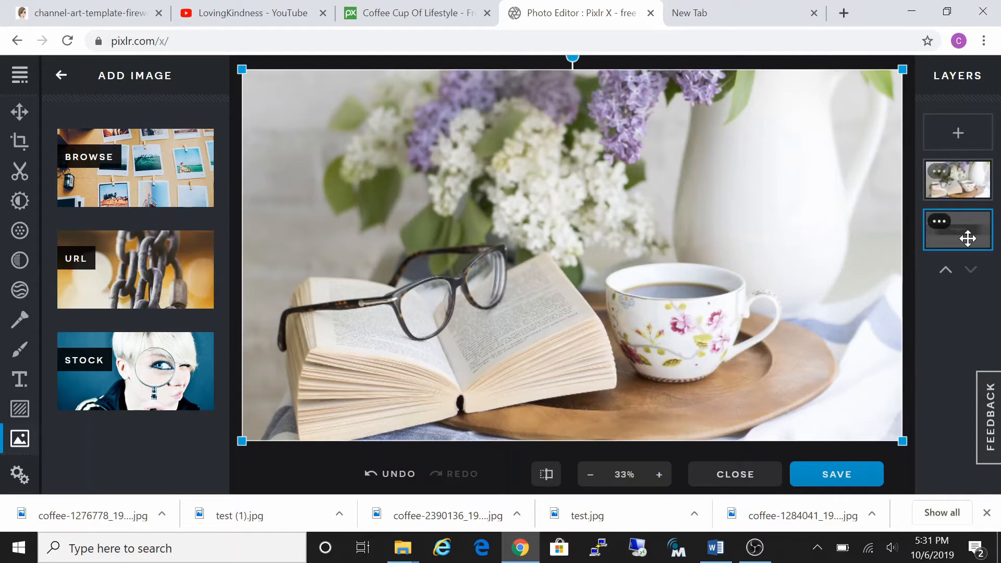
pyautogui.moveTo(968, 239); pyautogui.dragTo(964, 183)
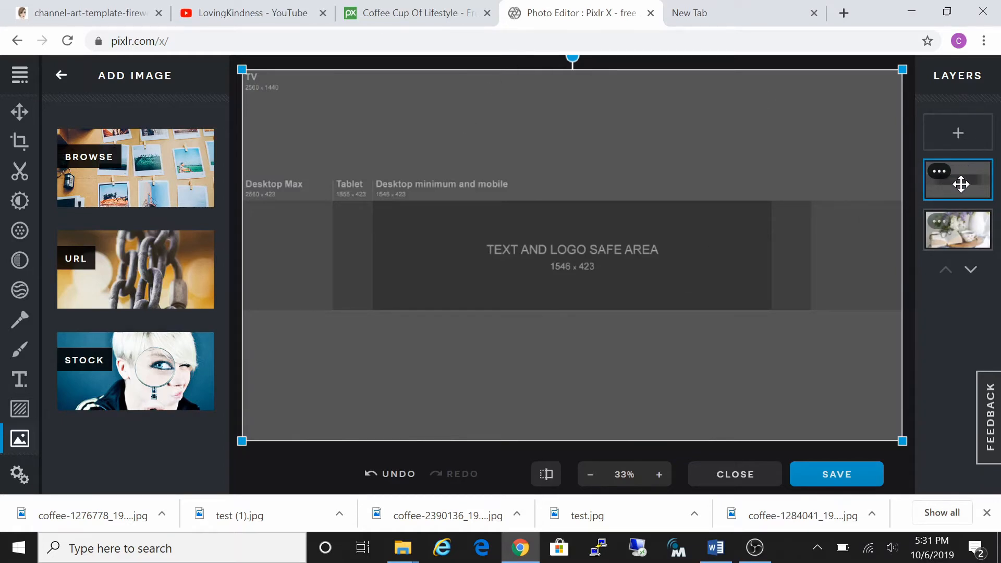
pyautogui.moveTo(961, 184); pyautogui.dragTo(962, 239)
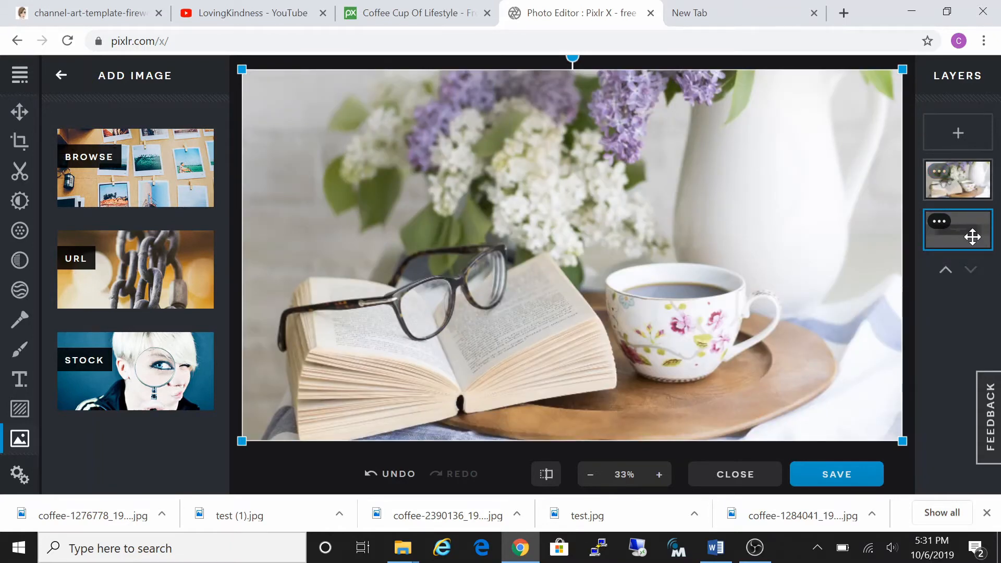
pyautogui.moveTo(973, 236); pyautogui.dragTo(972, 190)
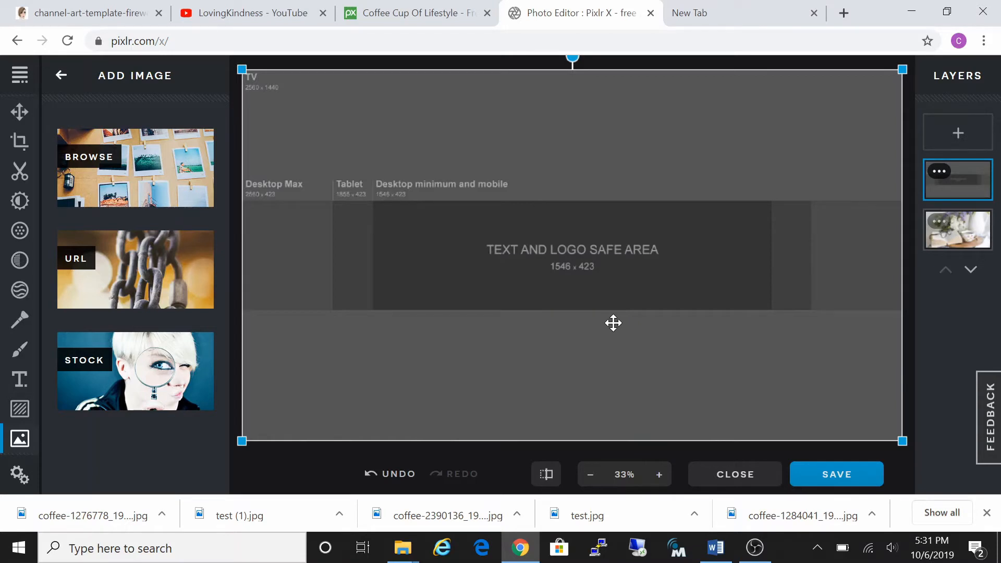
# - Add a new text layer over the template reading "Loving Kindess"
pyautogui.click(20, 381)
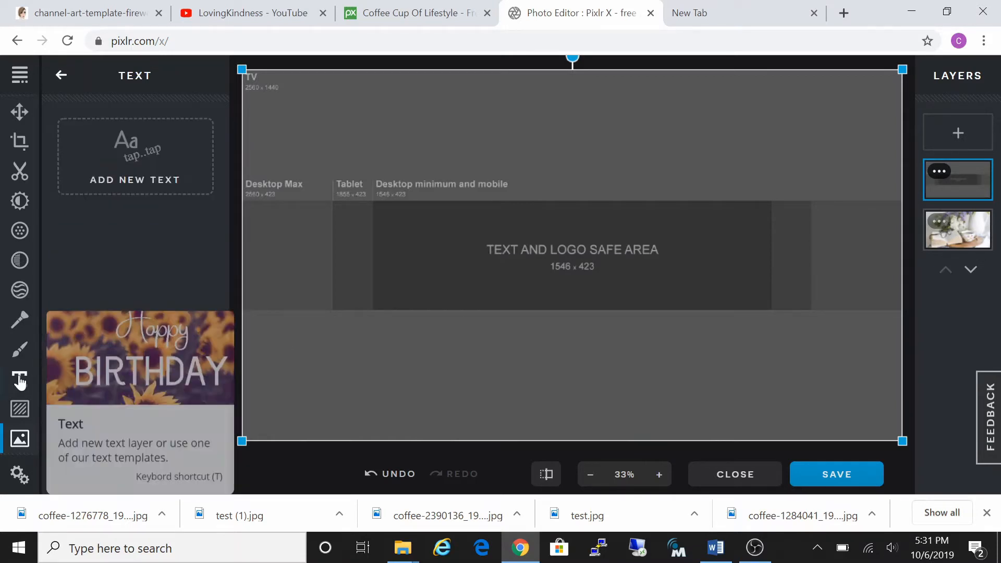
pyautogui.click(129, 159)
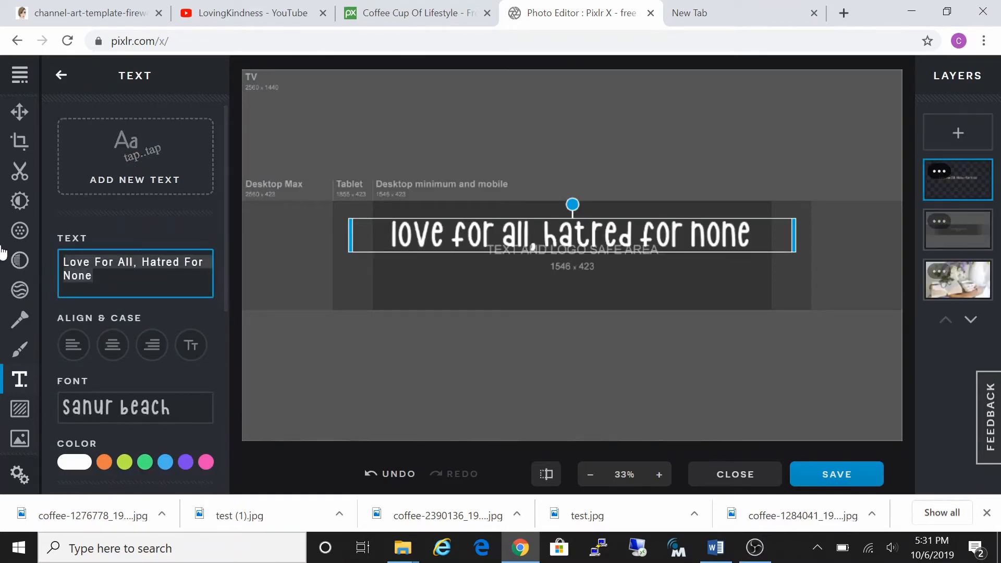
pyautogui.write('Lovi')
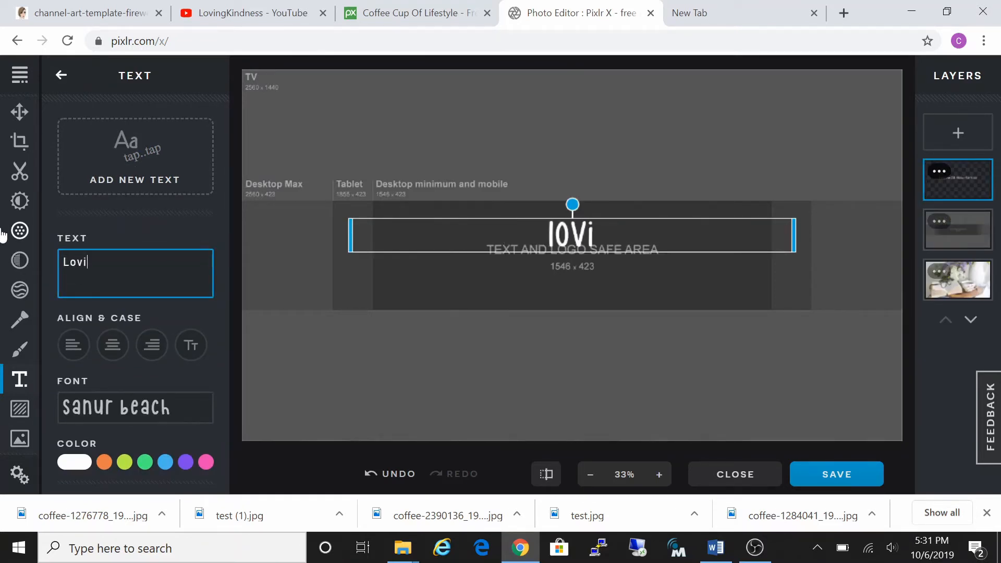
pyautogui.write('ng Kin')
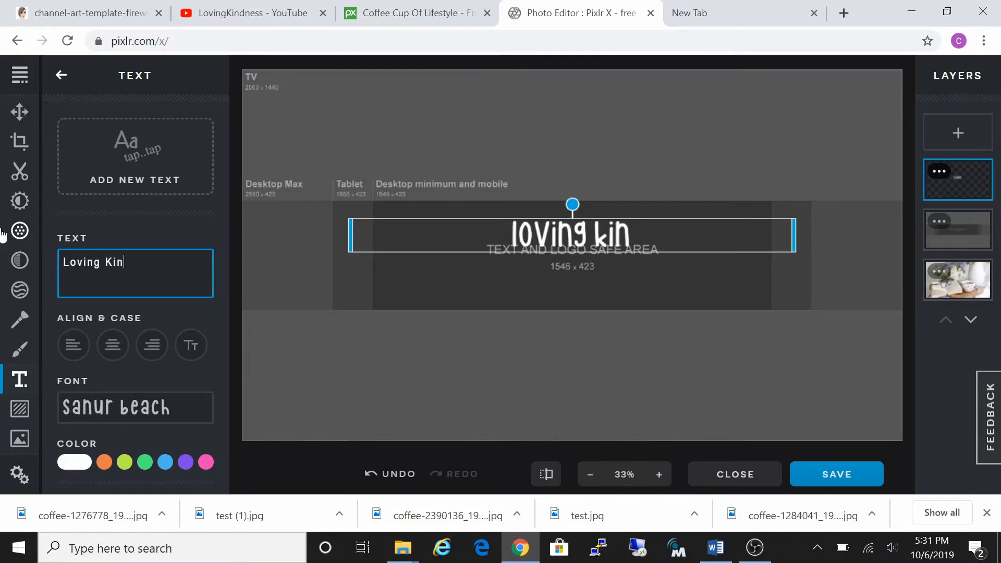
pyautogui.write('dess')
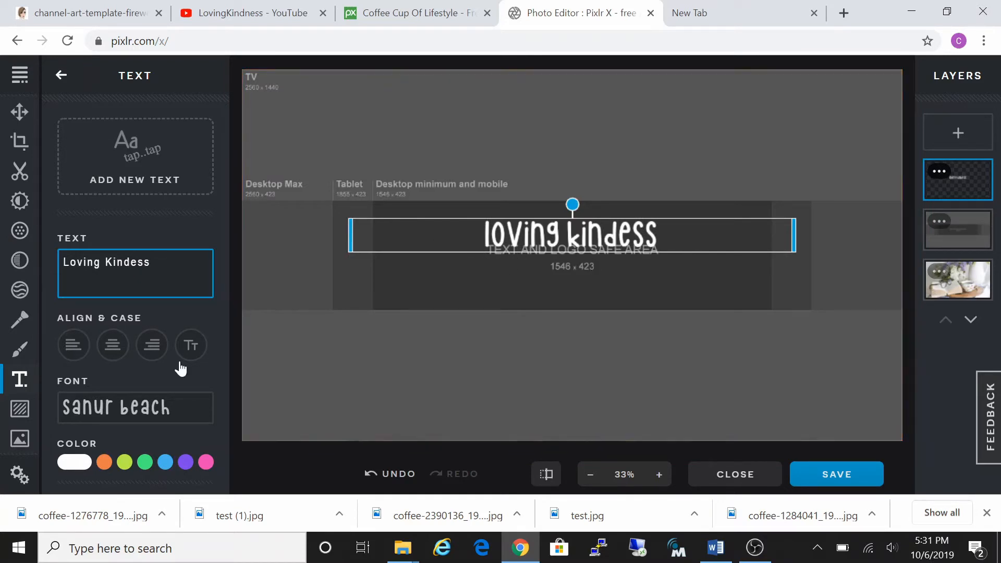
# - Set the "Loving Kindess" text to the Georgia font and the near-black colour #080707
pyautogui.click(168, 412)
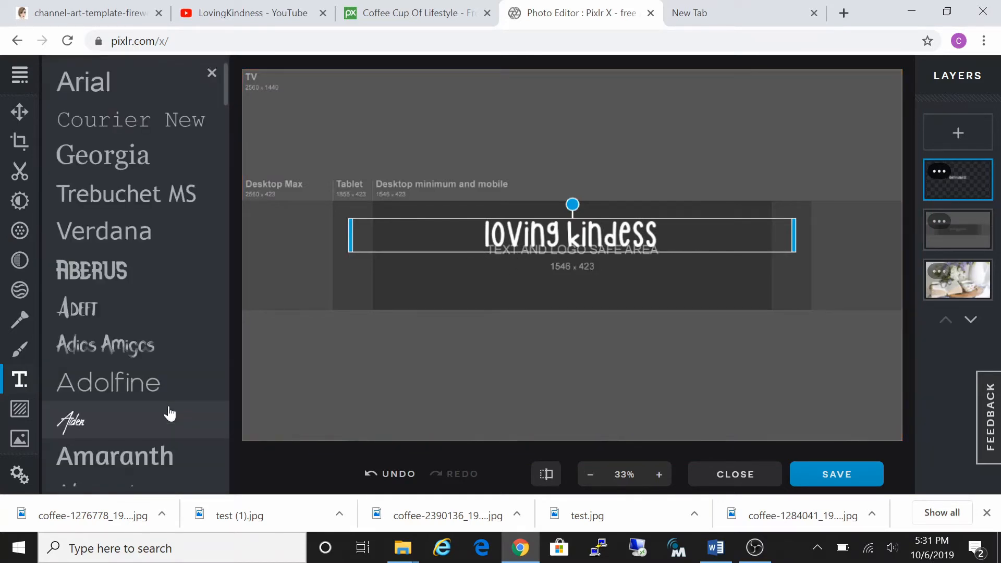
pyautogui.click(120, 167)
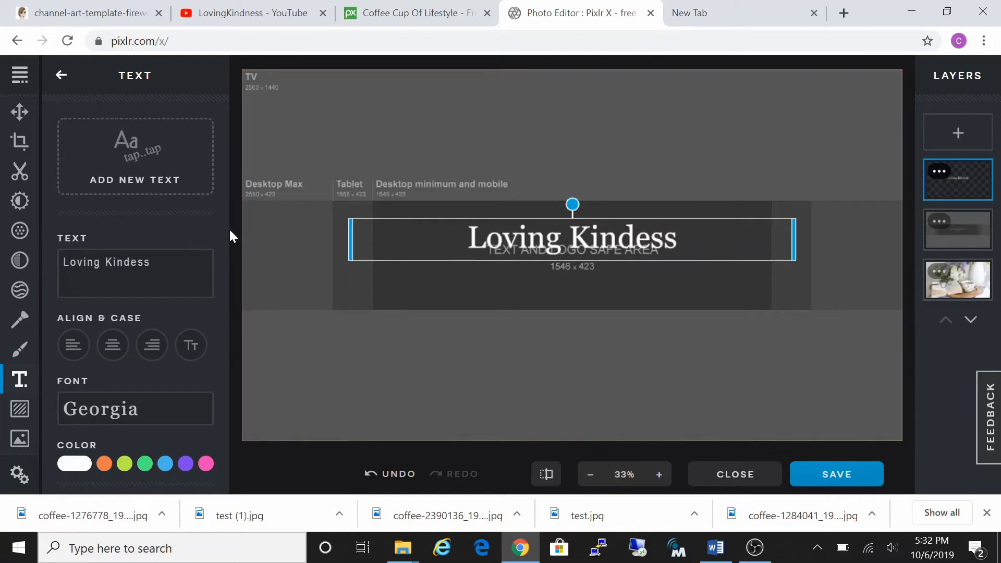
pyautogui.moveTo(228, 230); pyautogui.dragTo(230, 284)
pyautogui.scroll(-2, 214, 313)
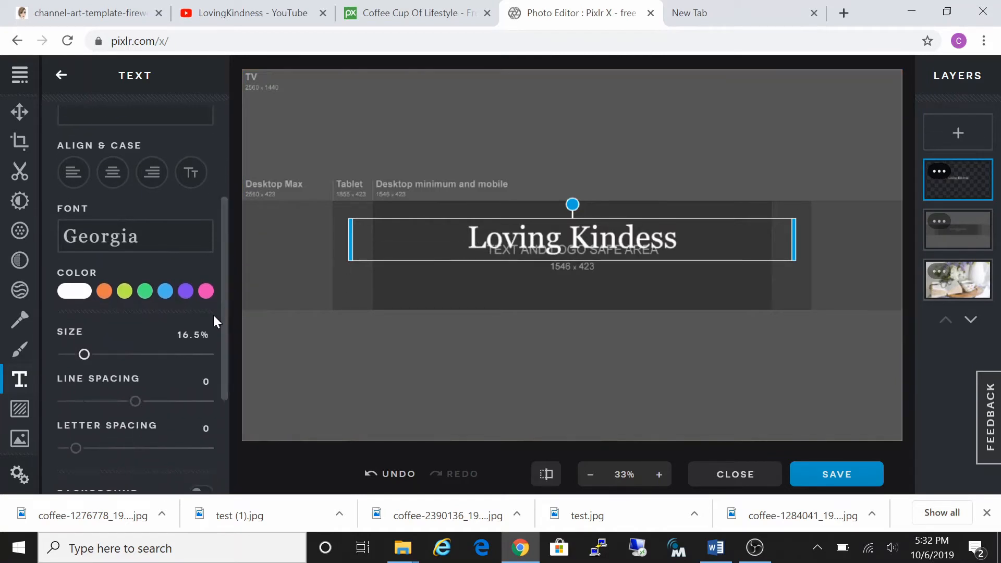
pyautogui.click(65, 298)
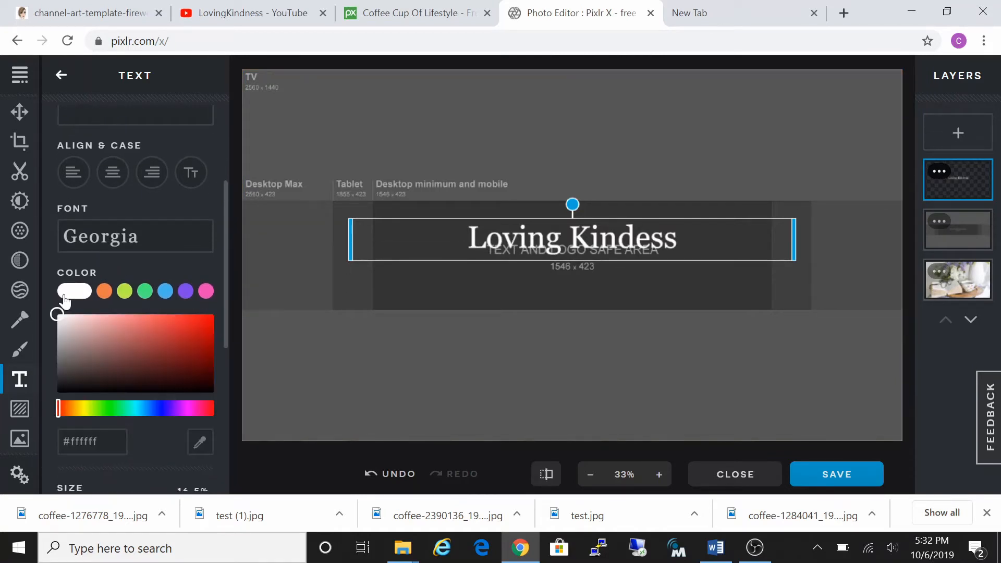
pyautogui.click(65, 390)
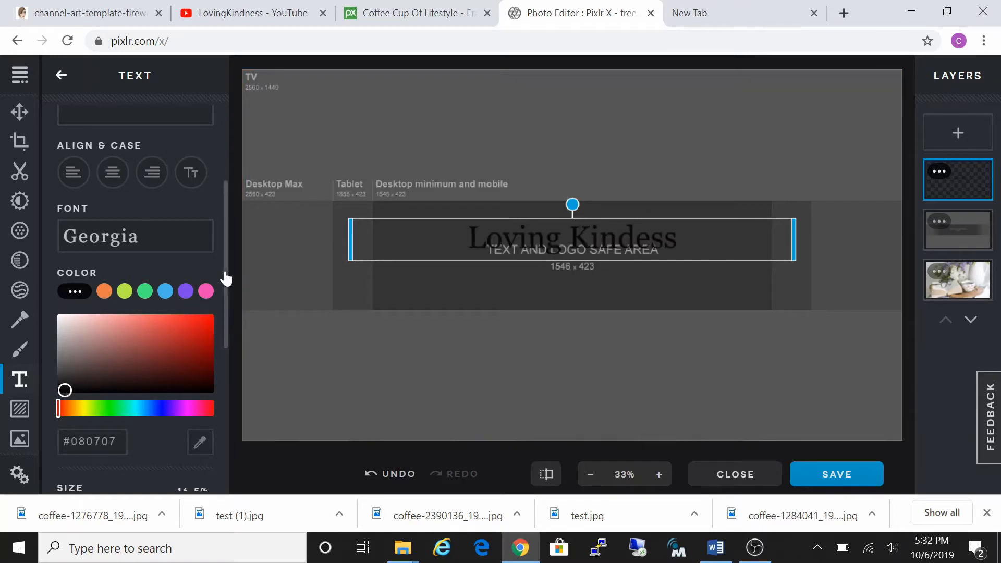
# - Set the title text's size to 21.0% and letter spacing to 4, and nudge it slightly upward within the safe area
pyautogui.scroll(-2, 227, 282)
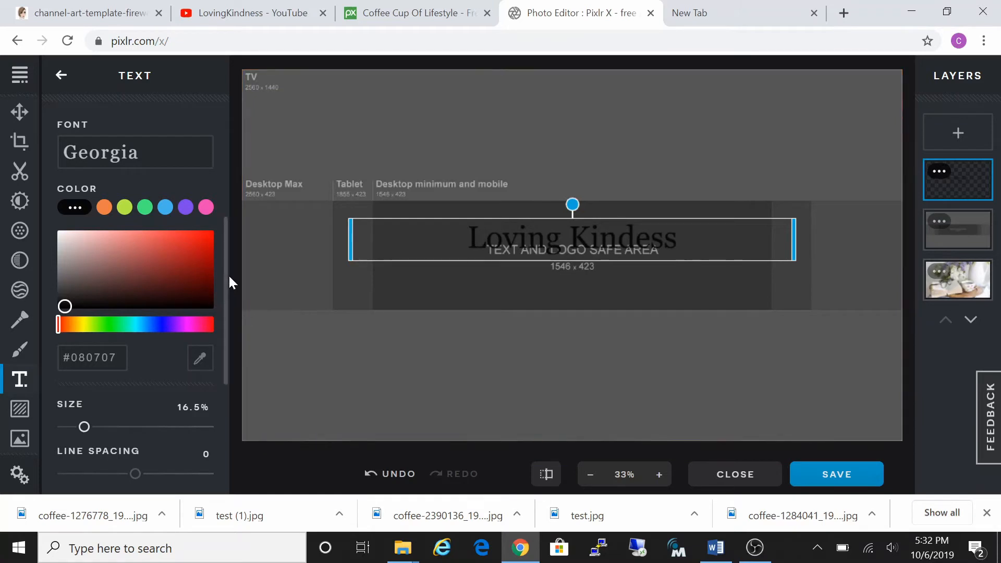
pyautogui.moveTo(226, 276); pyautogui.dragTo(229, 322)
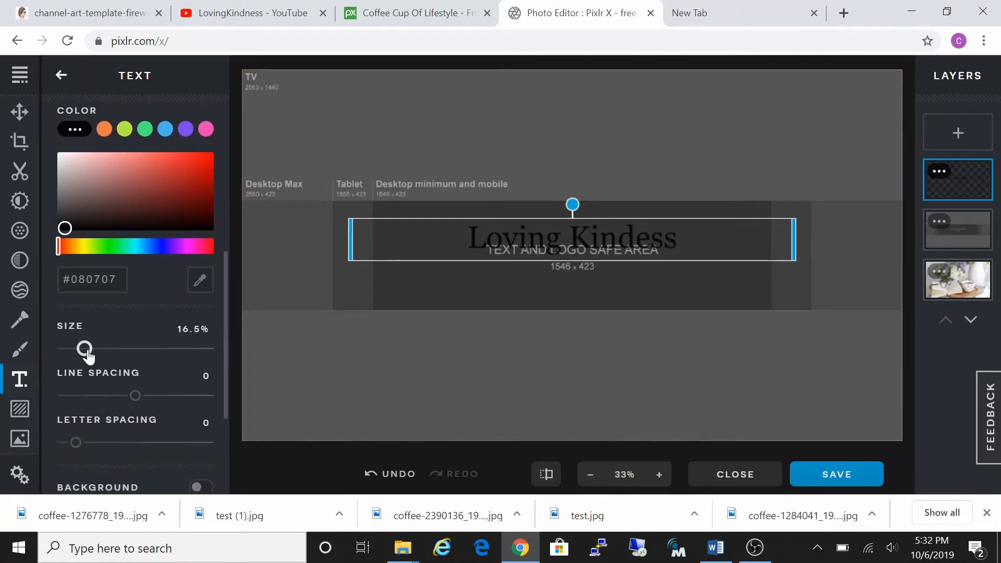
pyautogui.moveTo(87, 354); pyautogui.dragTo(93, 352)
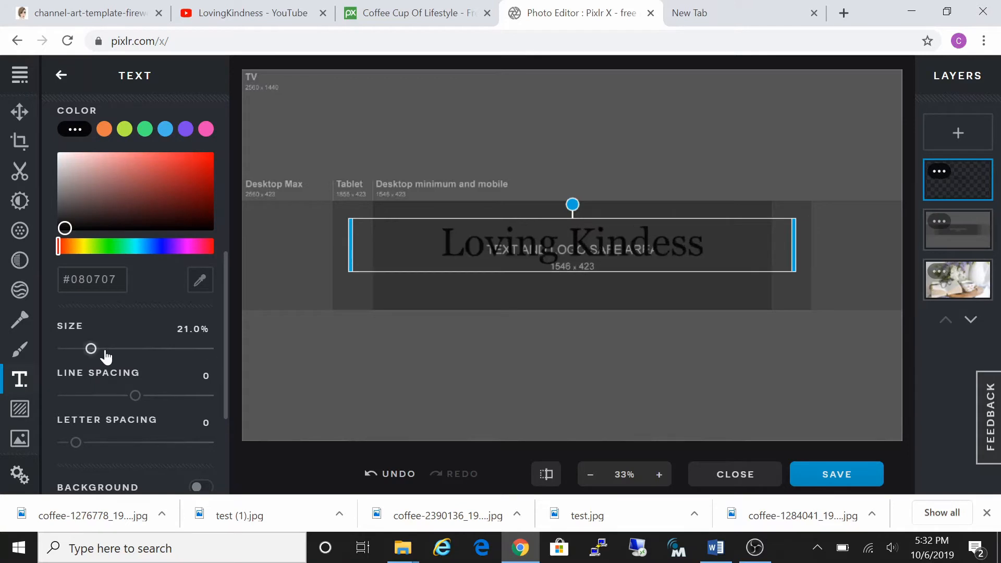
pyautogui.moveTo(614, 254)
pyautogui.mouseDown()
pyautogui.moveTo(675, 248)
pyautogui.moveTo(613, 243)
pyautogui.mouseUp()
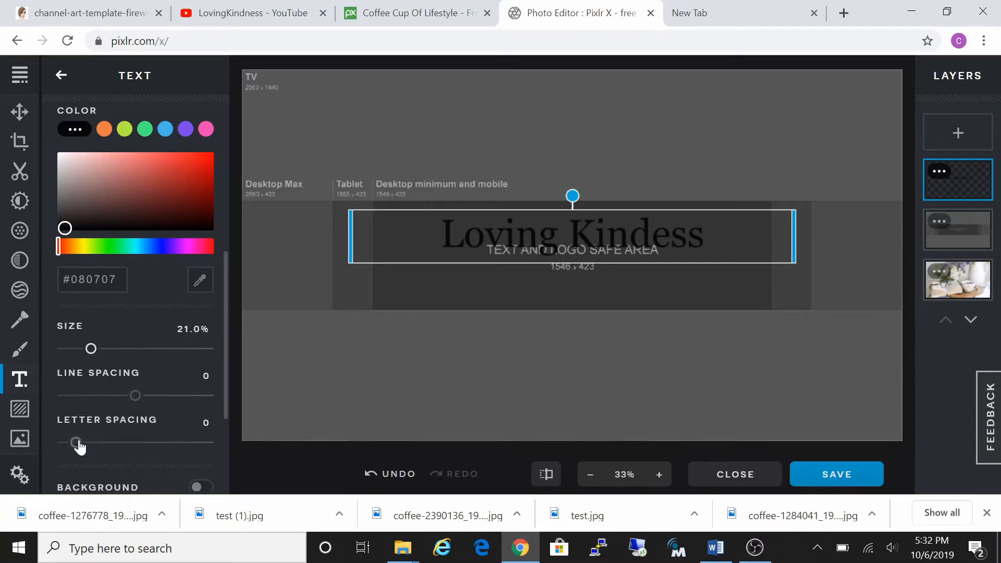
pyautogui.moveTo(77, 444); pyautogui.dragTo(82, 452)
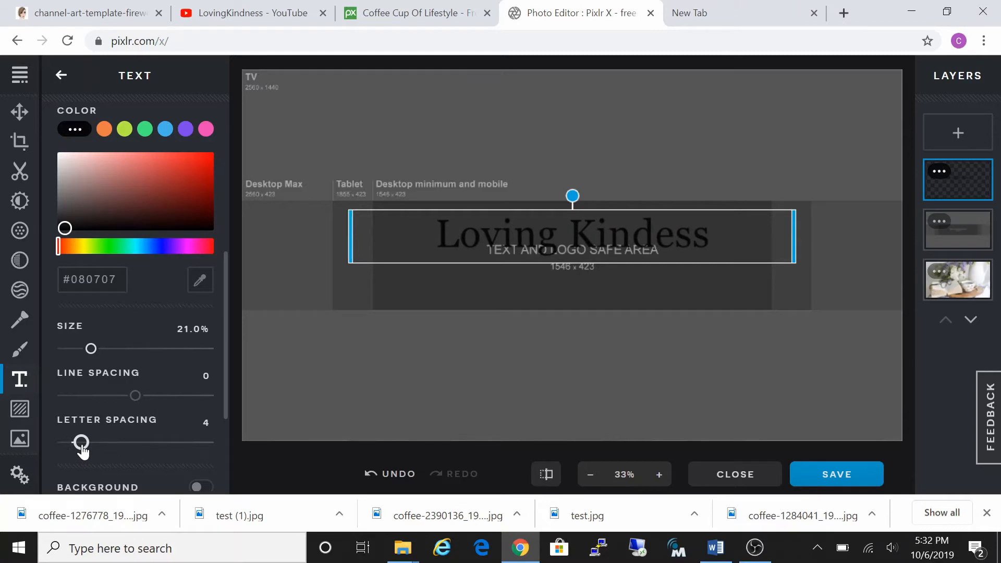
pyautogui.moveTo(228, 284); pyautogui.dragTo(237, 367)
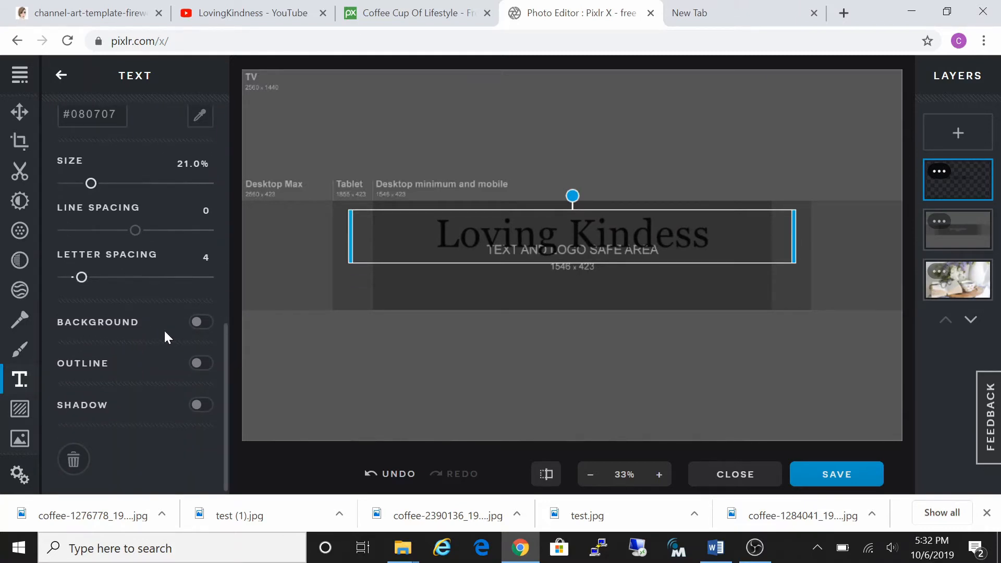
# - Try a full background behind the "Loving Kindess" title and open its colour code for editing
pyautogui.click(201, 322)
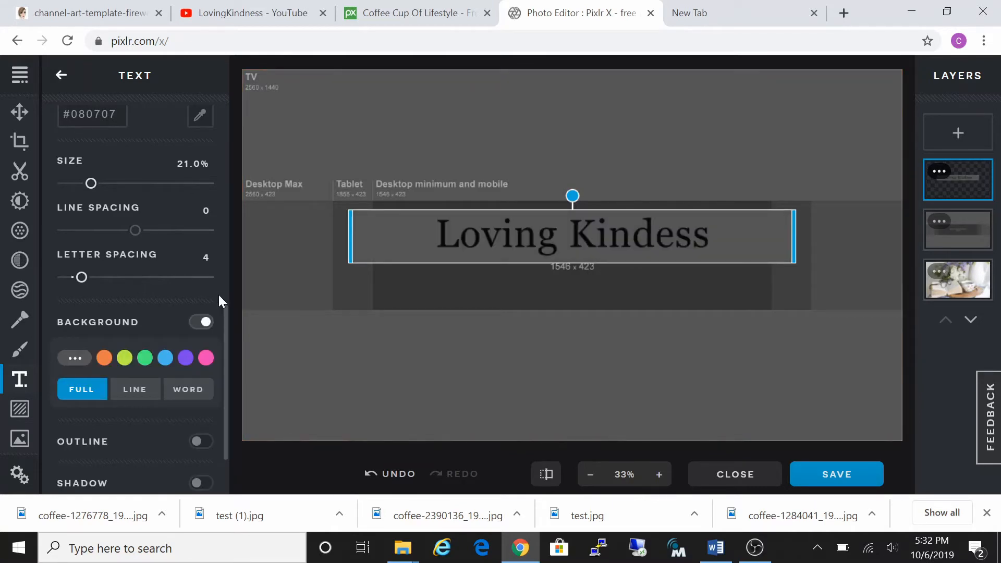
pyautogui.scroll(-2, 229, 328)
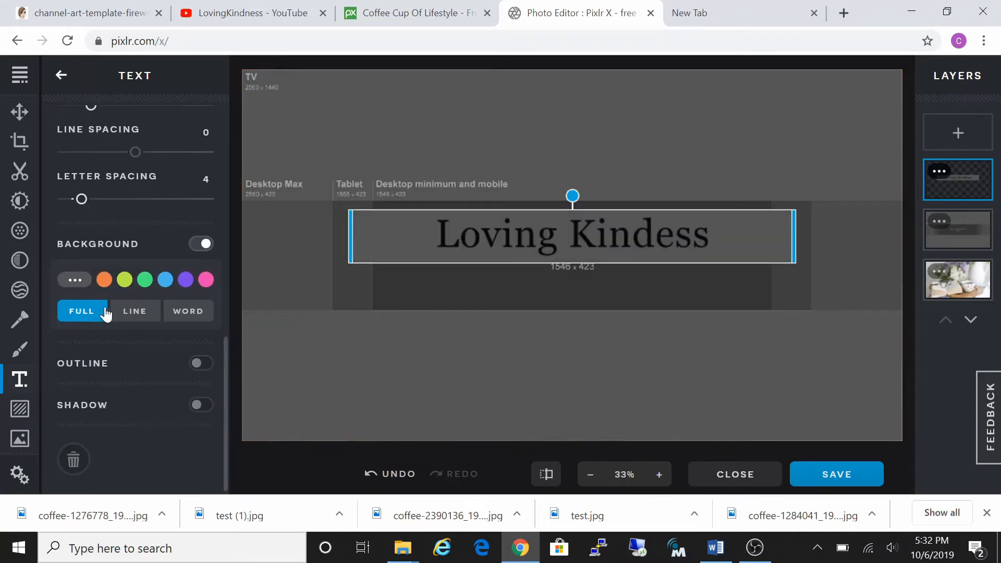
pyautogui.click(72, 281)
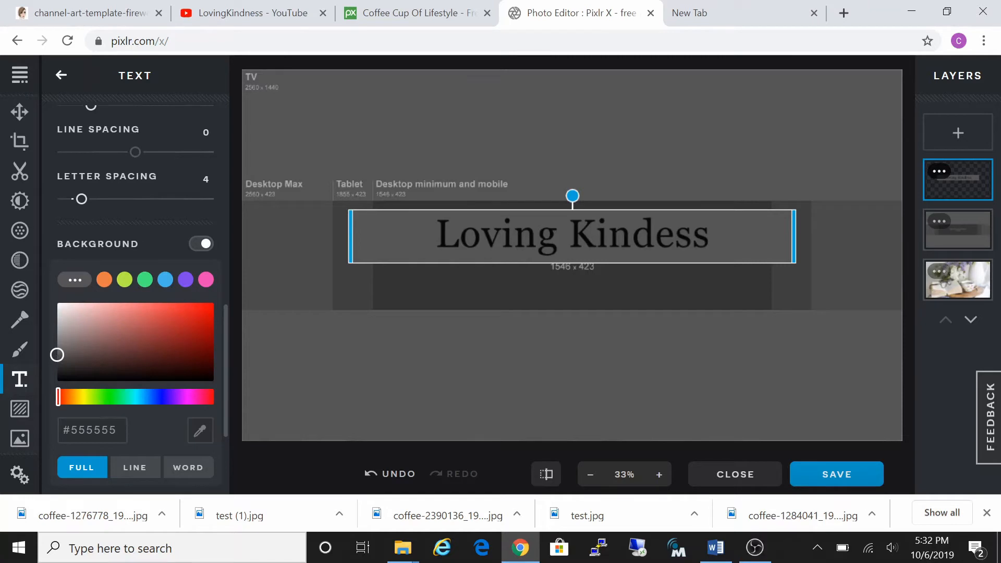
pyautogui.click(104, 430)
pyautogui.moveTo(117, 430); pyautogui.dragTo(62, 430)
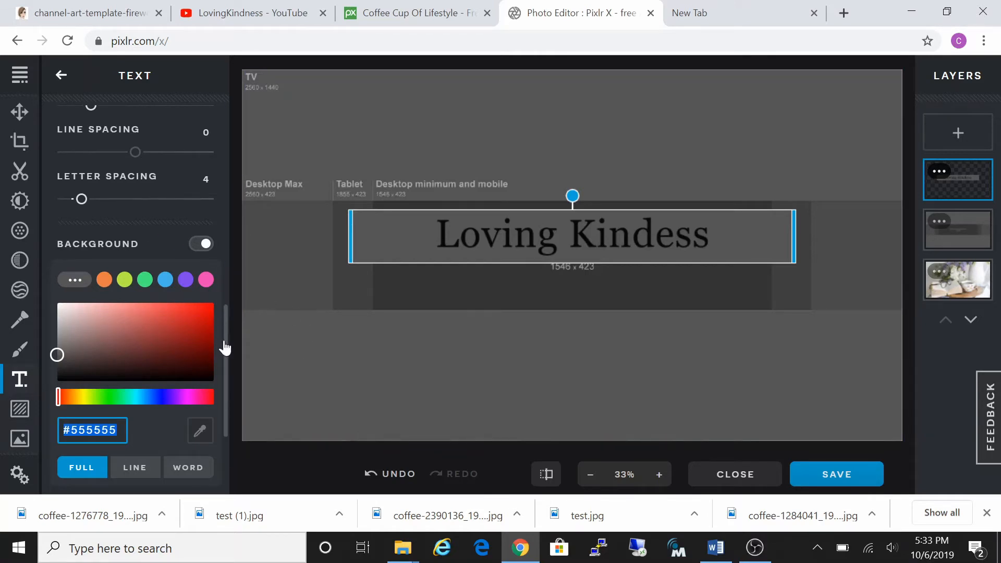
# - Add a second text layer reading "Subscribe" and place it just below the "Loving Kindess" title
pyautogui.moveTo(223, 340); pyautogui.dragTo(224, 130)
pyautogui.click(138, 170)
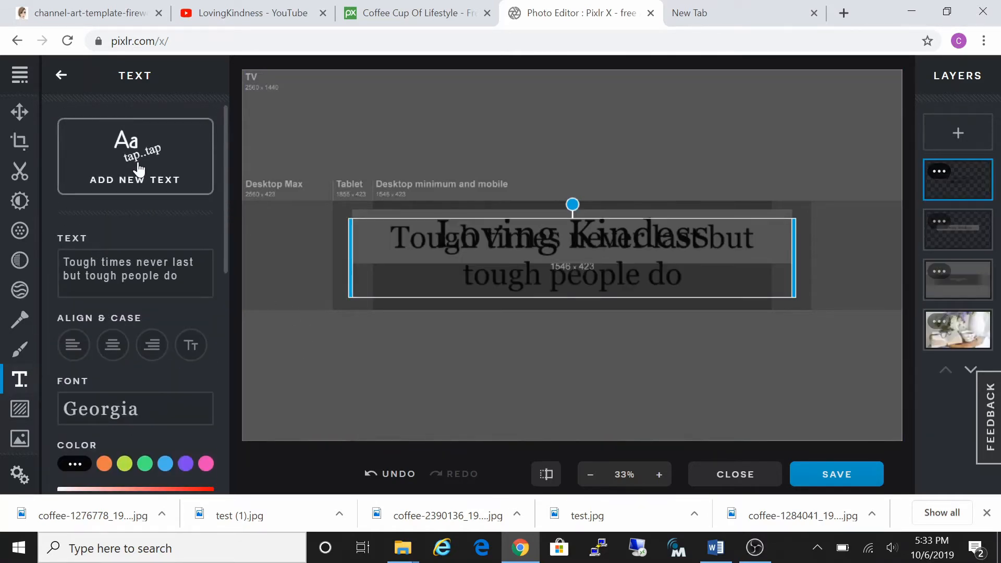
pyautogui.moveTo(503, 245); pyautogui.dragTo(503, 302)
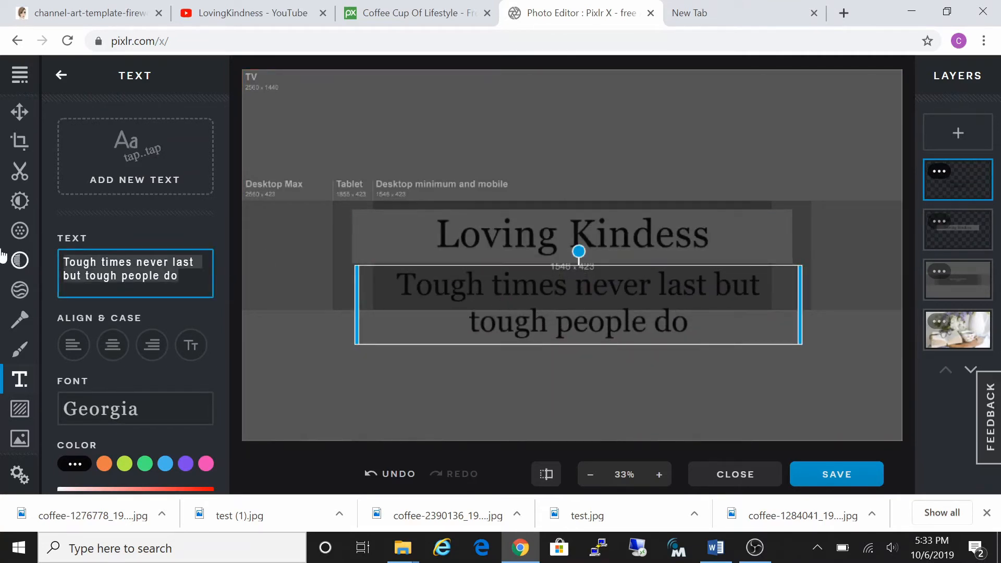
pyautogui.write('Su')
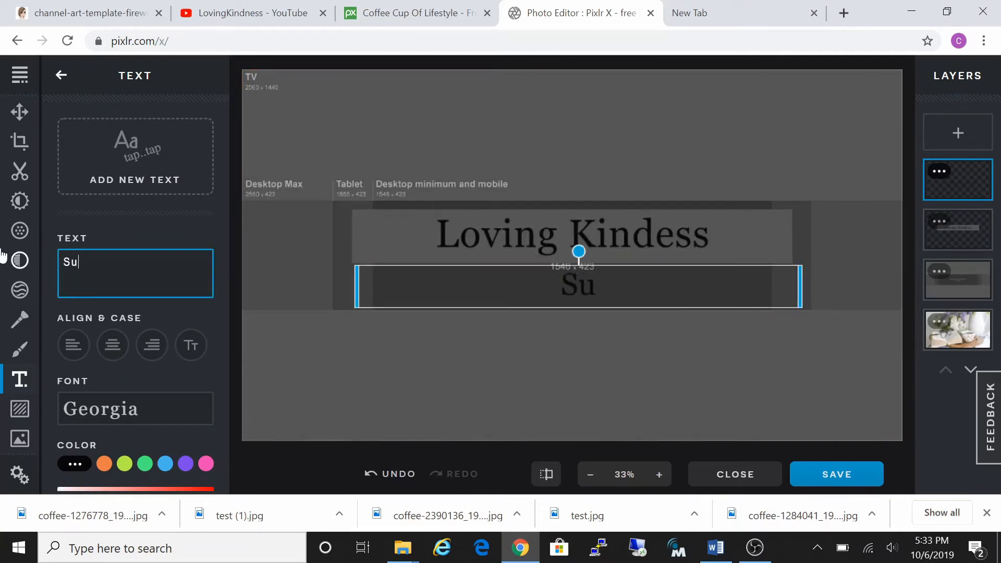
pyautogui.write('bscribe')
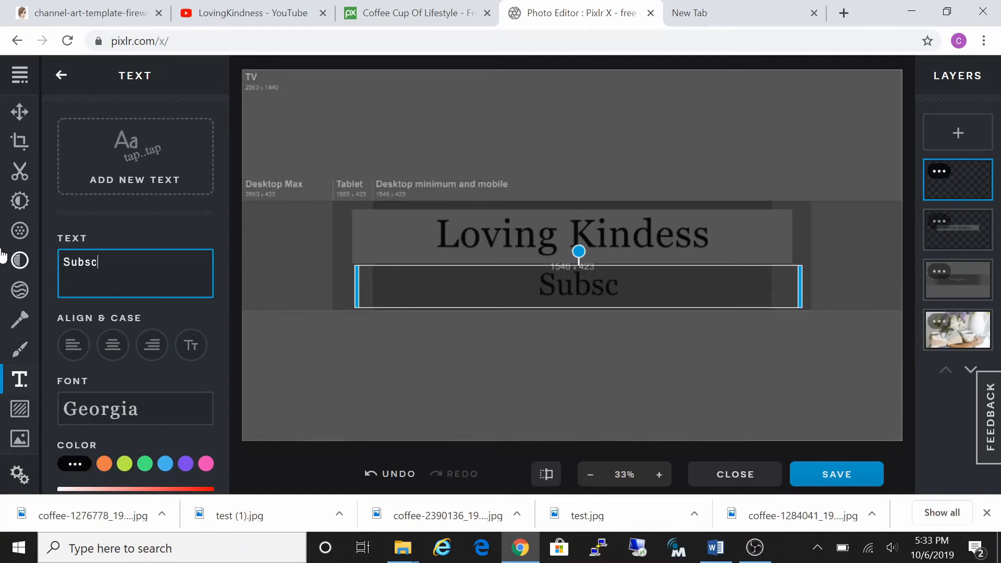
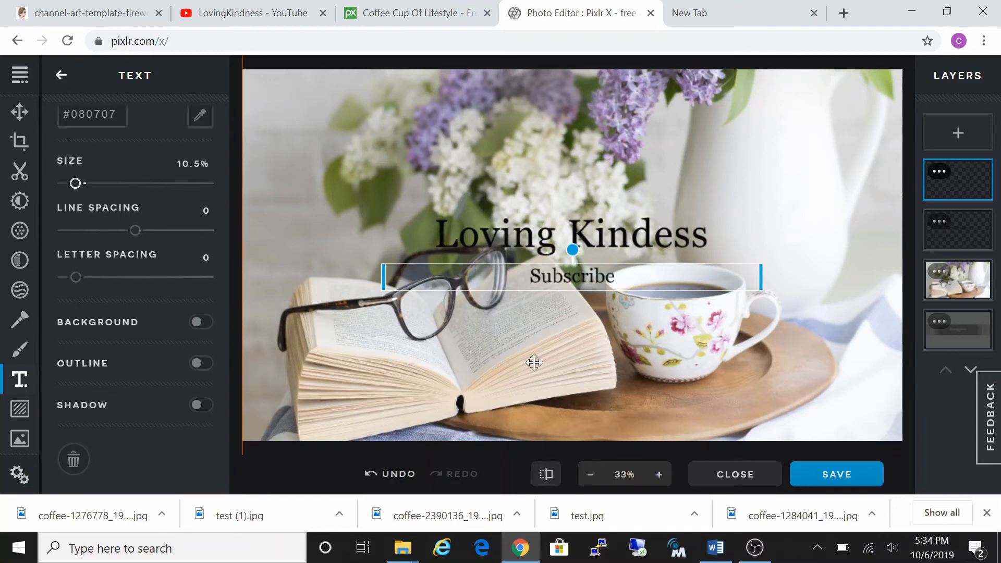
pyautogui.click(660, 332)
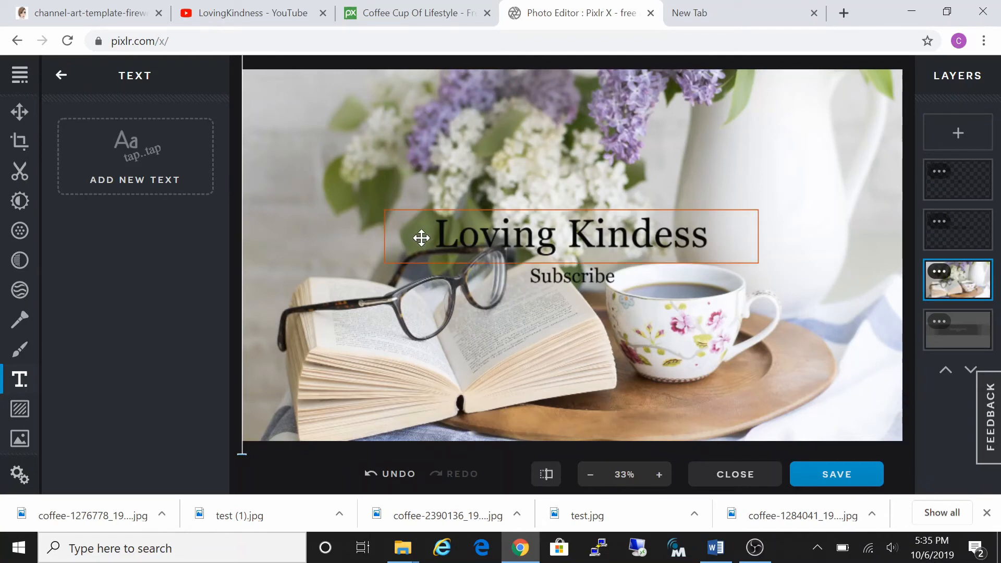
pyautogui.click(433, 242)
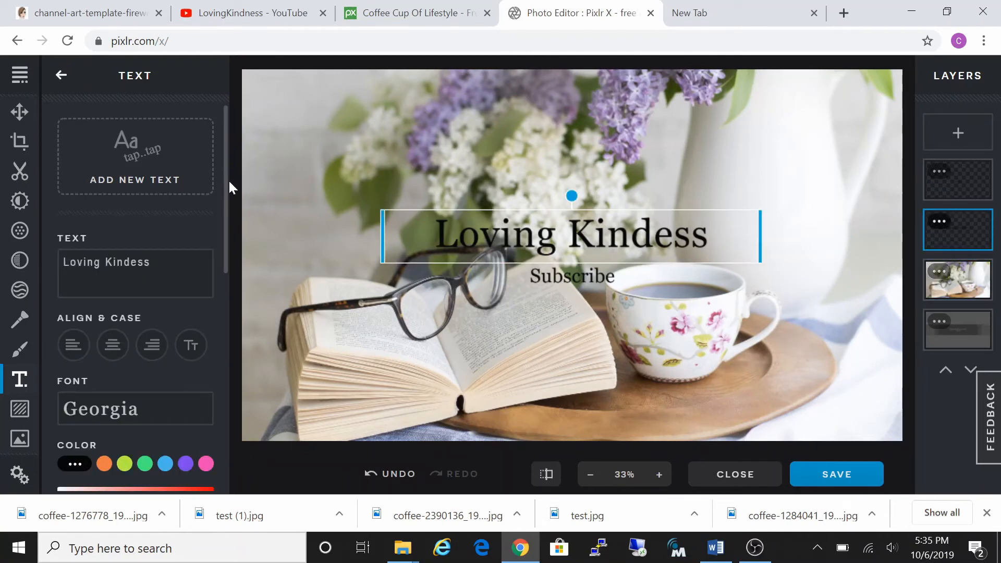
pyautogui.moveTo(228, 180); pyautogui.dragTo(246, 403)
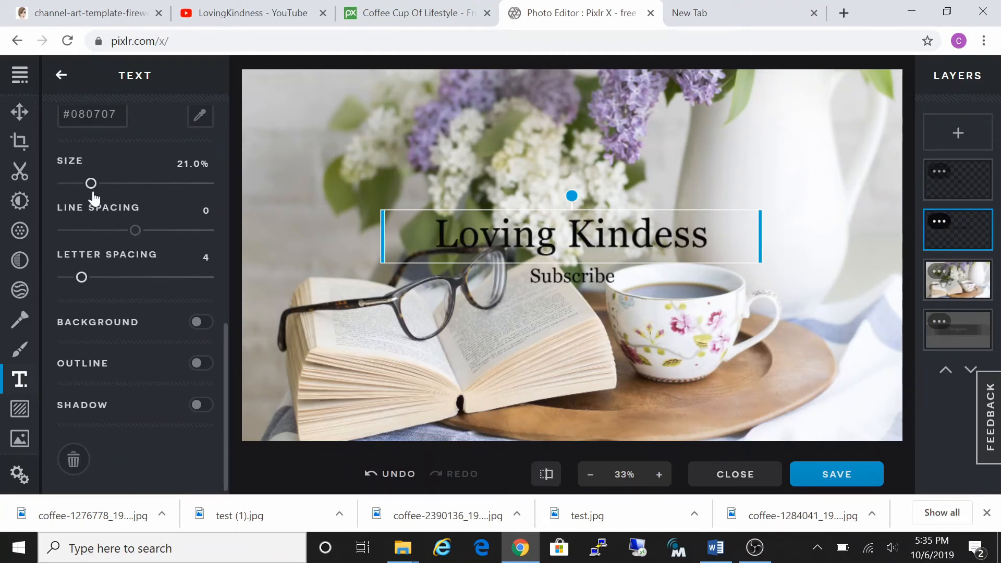
pyautogui.click(533, 356)
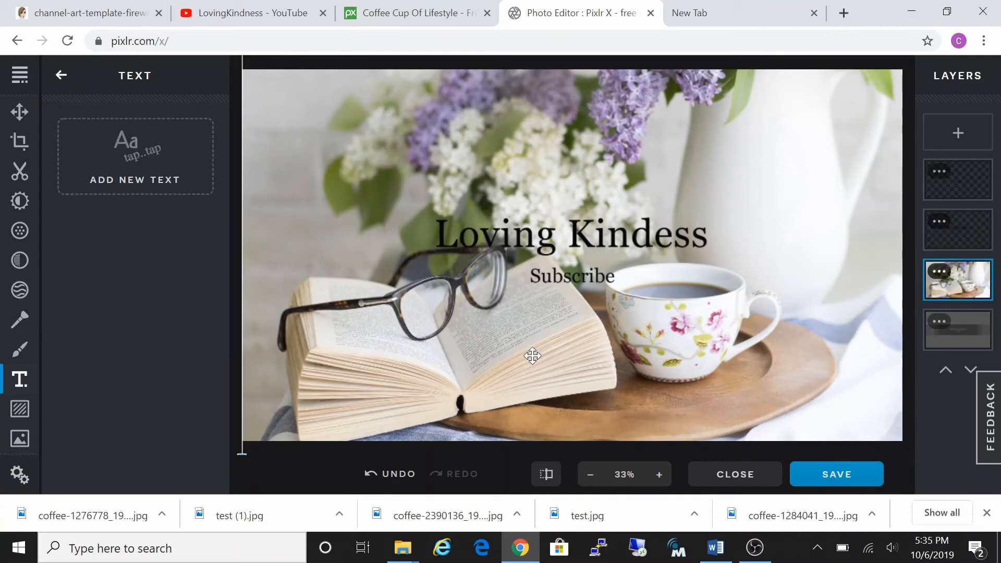
# - Add the image eye-4063134_1920 from Downloads and shrink it to a small inset over the teacup
pyautogui.click(16, 441)
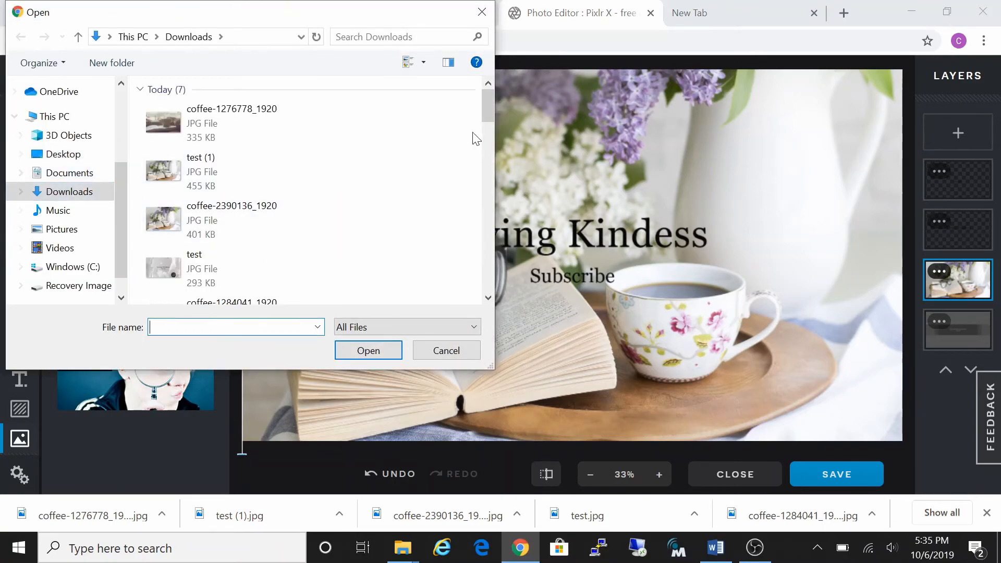
pyautogui.moveTo(493, 112)
pyautogui.mouseDown()
pyautogui.moveTo(493, 144)
pyautogui.moveTo(490, 128)
pyautogui.mouseUp()
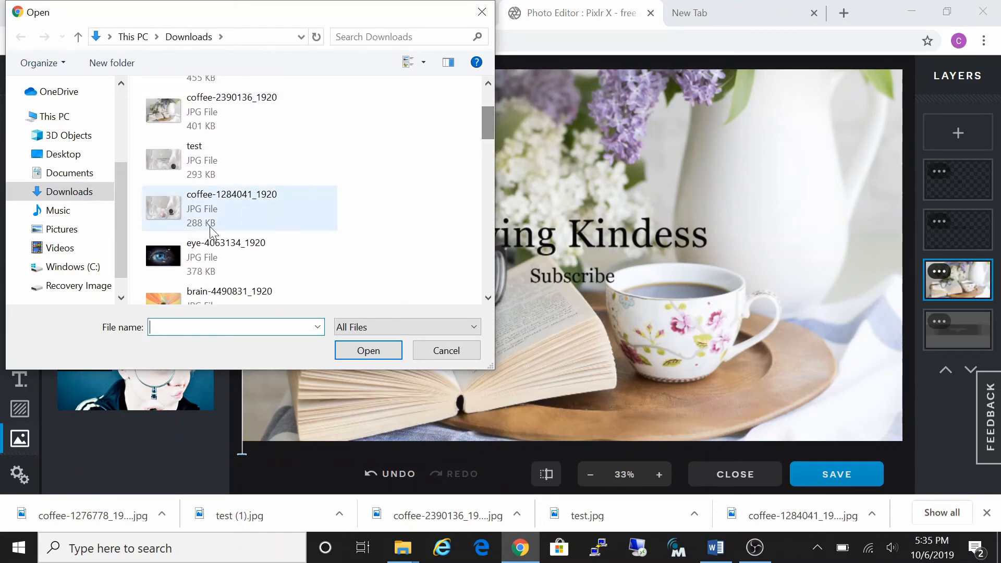
pyautogui.click(202, 245)
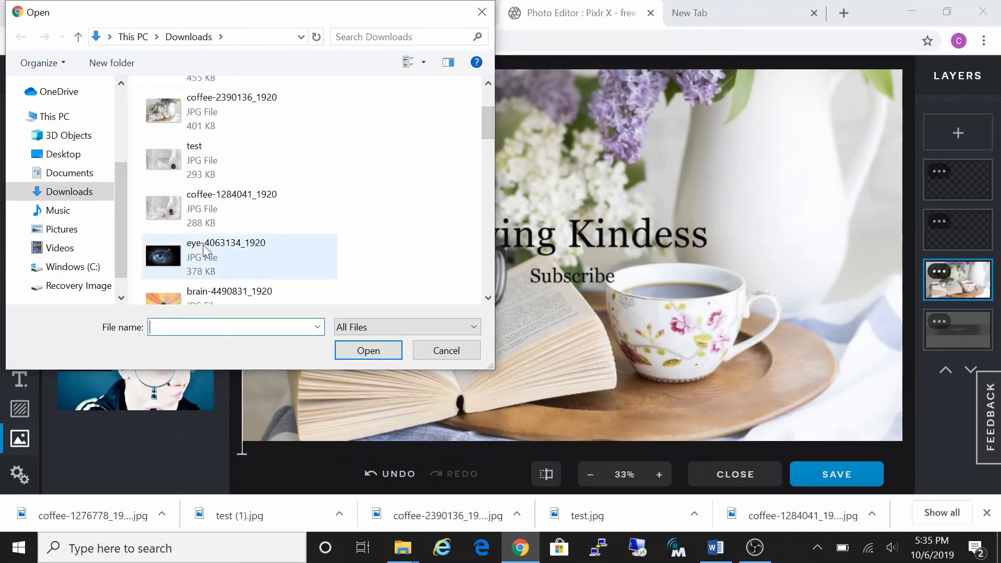
pyautogui.click(358, 351)
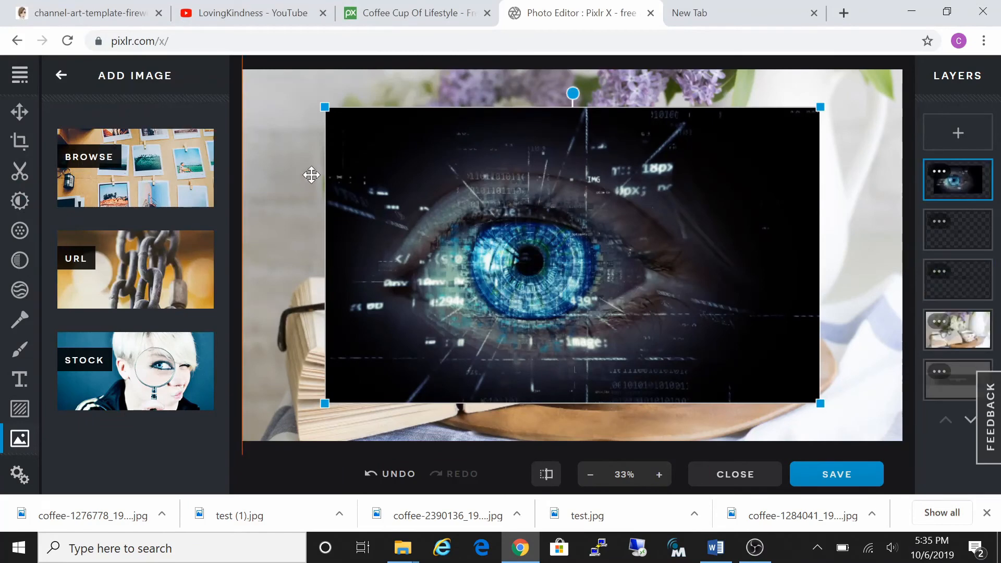
pyautogui.moveTo(325, 106); pyautogui.dragTo(664, 282)
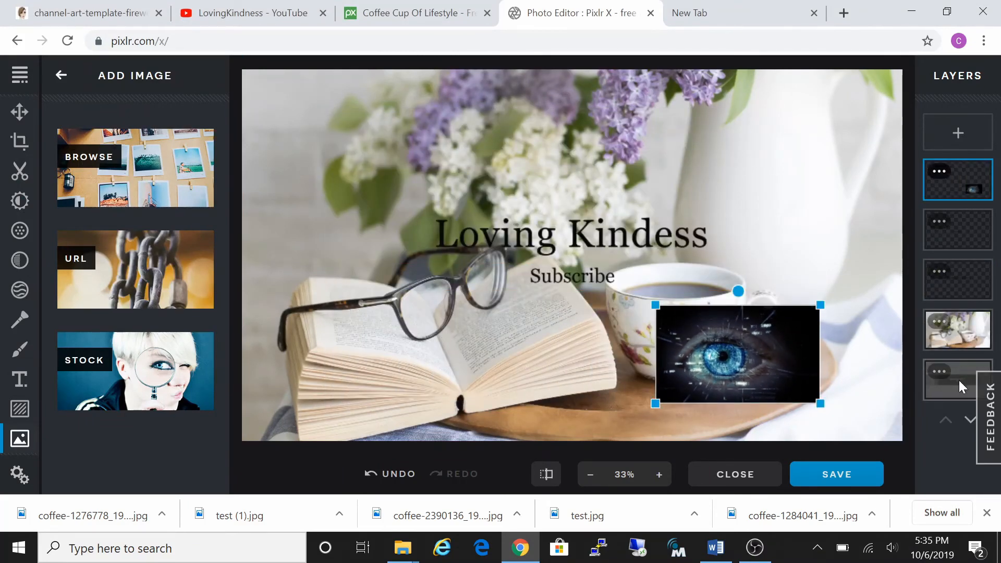
# - Bring the channel art template above the photo and fit the eye image inside the right end of its safe area
pyautogui.moveTo(962, 386); pyautogui.dragTo(963, 330)
pyautogui.moveTo(760, 351); pyautogui.dragTo(709, 256)
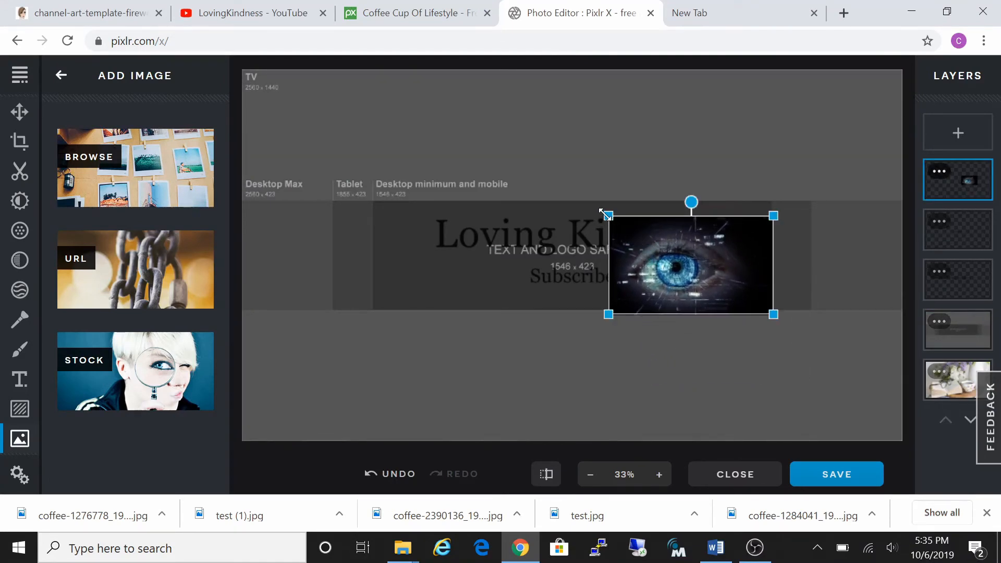
pyautogui.moveTo(605, 214); pyautogui.dragTo(640, 235)
pyautogui.moveTo(709, 286); pyautogui.dragTo(698, 270)
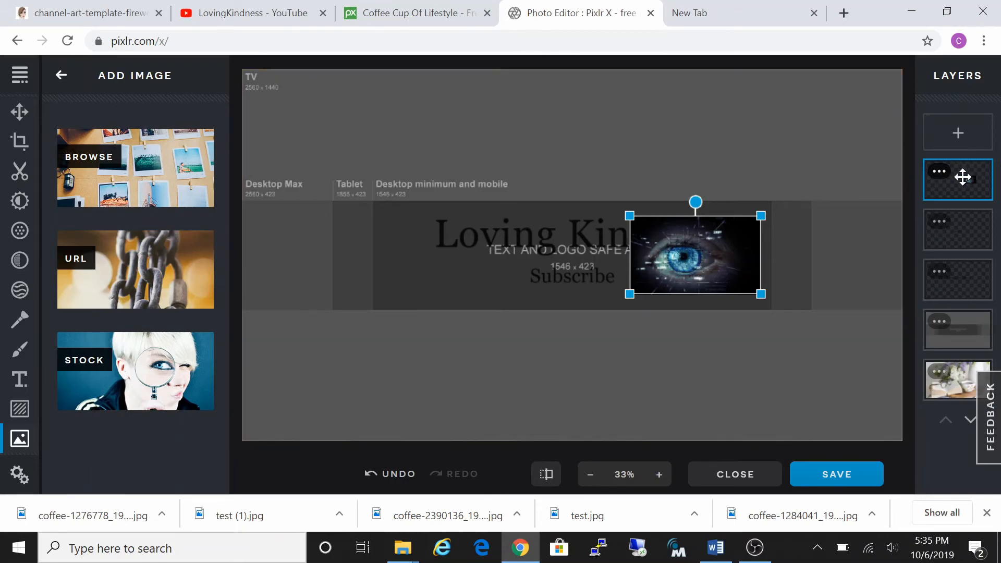
# - Reorder the layers so the eye image sits beneath both text layers and the template lies below the teacup photo
pyautogui.moveTo(963, 177); pyautogui.dragTo(997, 321)
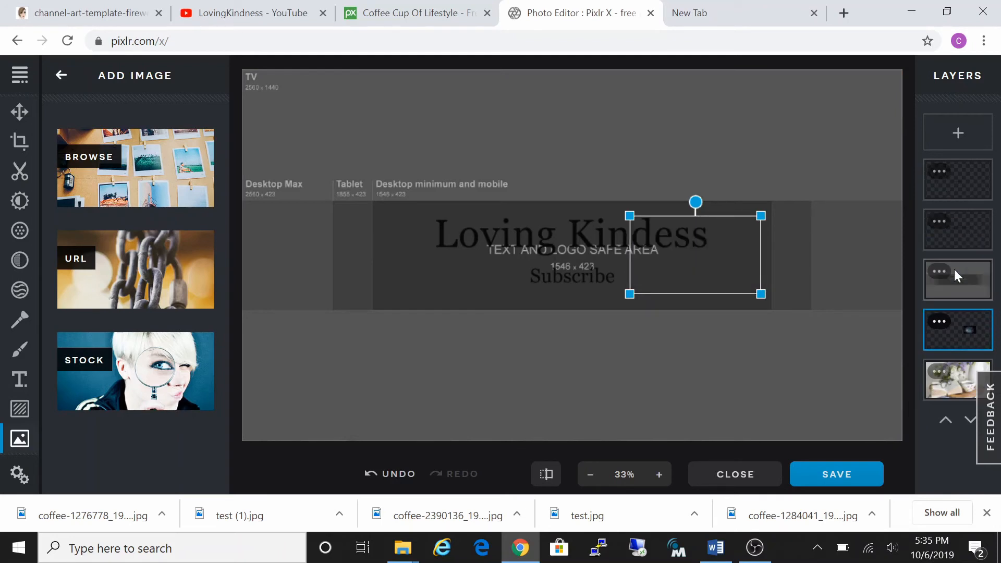
pyautogui.moveTo(957, 273); pyautogui.dragTo(968, 369)
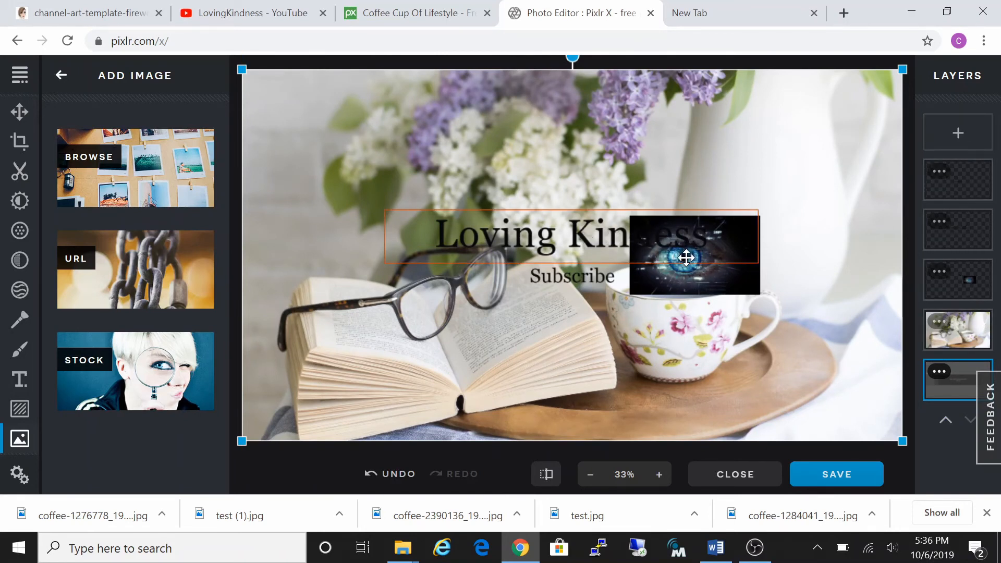
# - Shift the "Loving Kindess" title slightly to the left and delete the eye image
pyautogui.moveTo(684, 257); pyautogui.dragTo(660, 257)
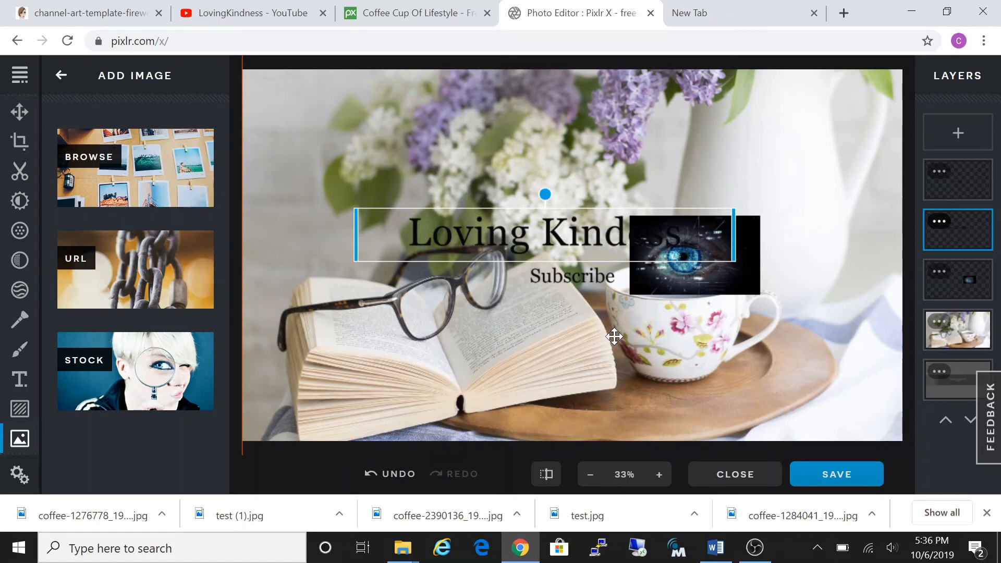
pyautogui.click(753, 244)
pyautogui.press('Delete')
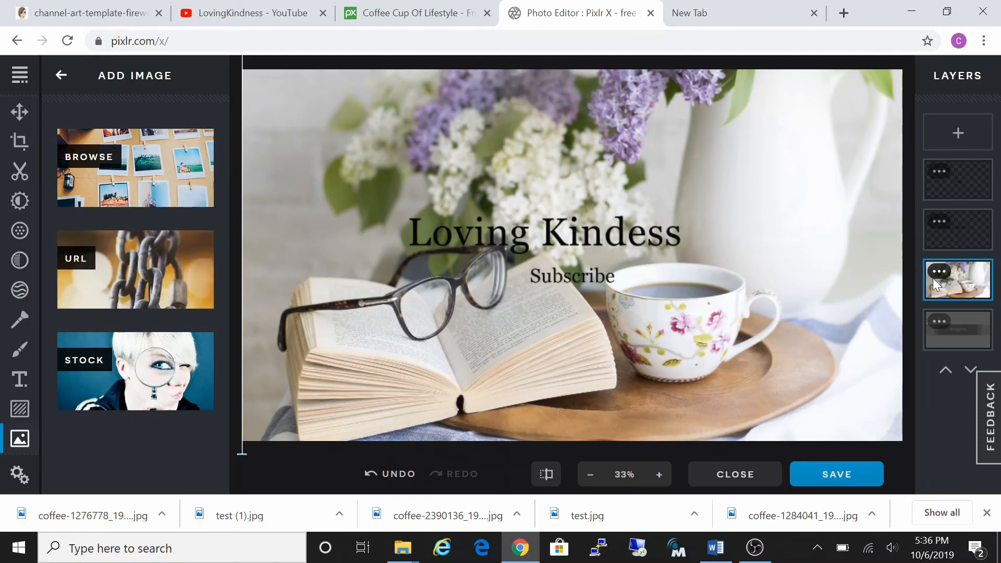
# - Download the artwork as a high-quality JPG named test at 2560 x 1440
pyautogui.click(831, 477)
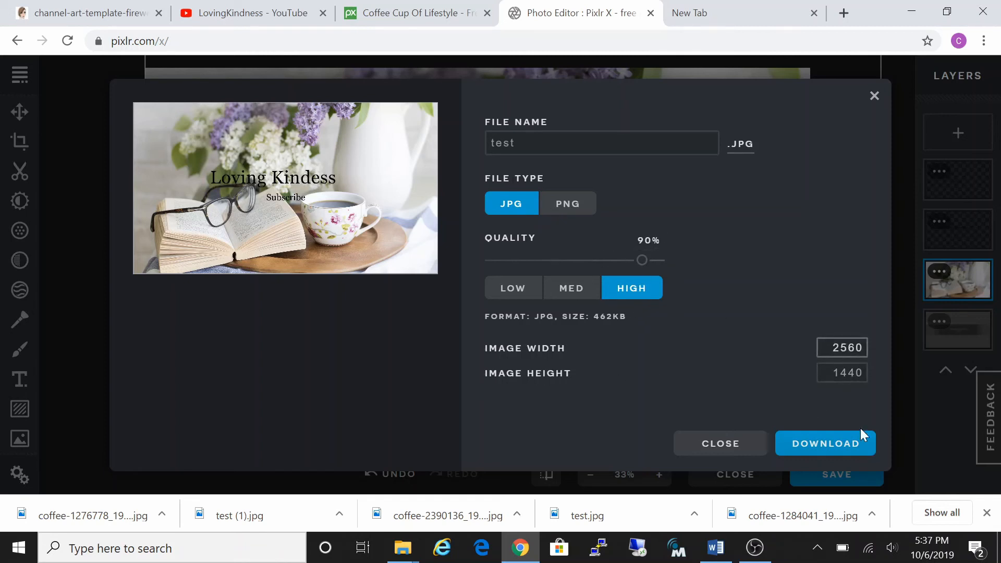
pyautogui.click(807, 443)
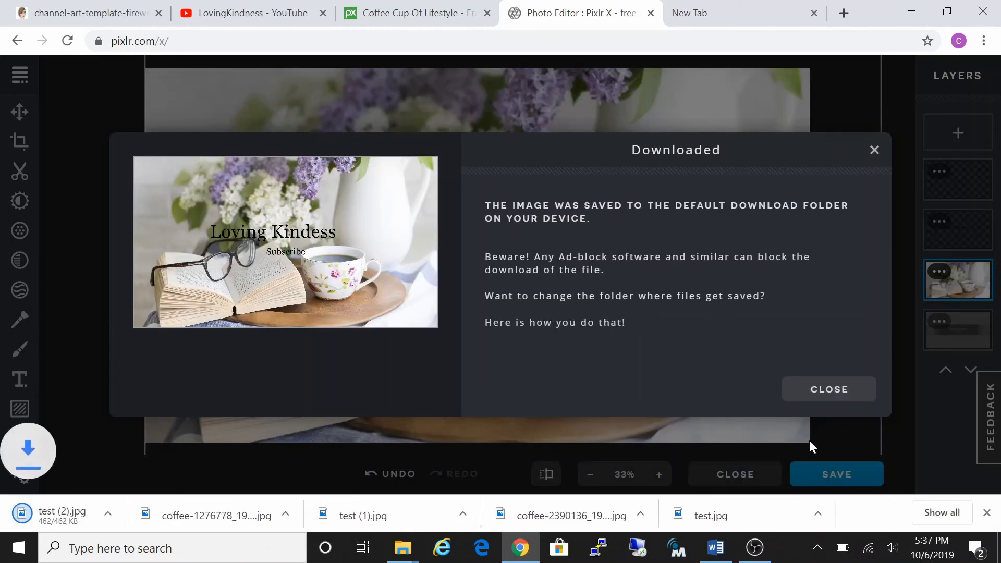
pyautogui.click(835, 390)
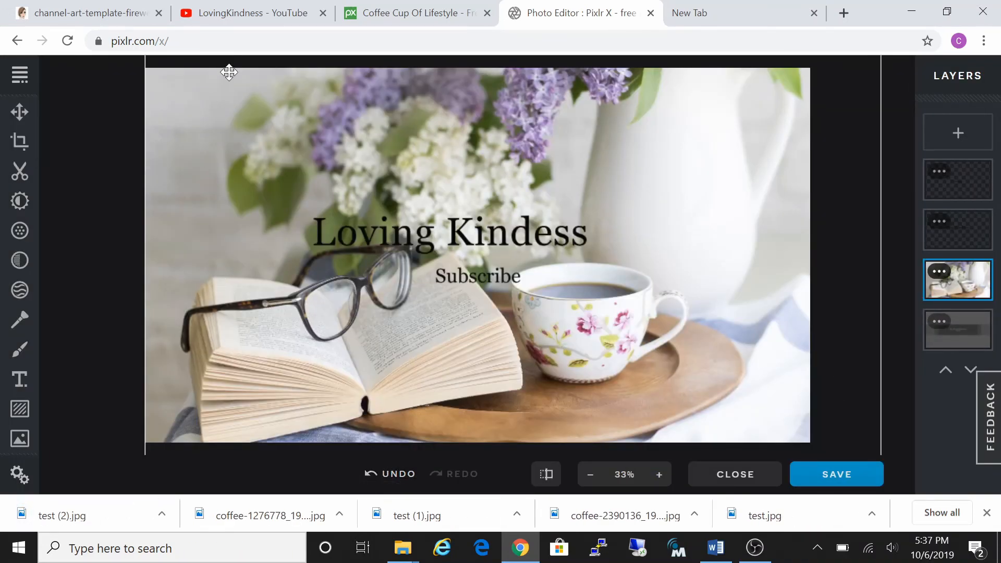
# - Switch to the YouTube channel, upload test (2).jpg from Downloads and apply it as the channel art
pyautogui.click(269, 13)
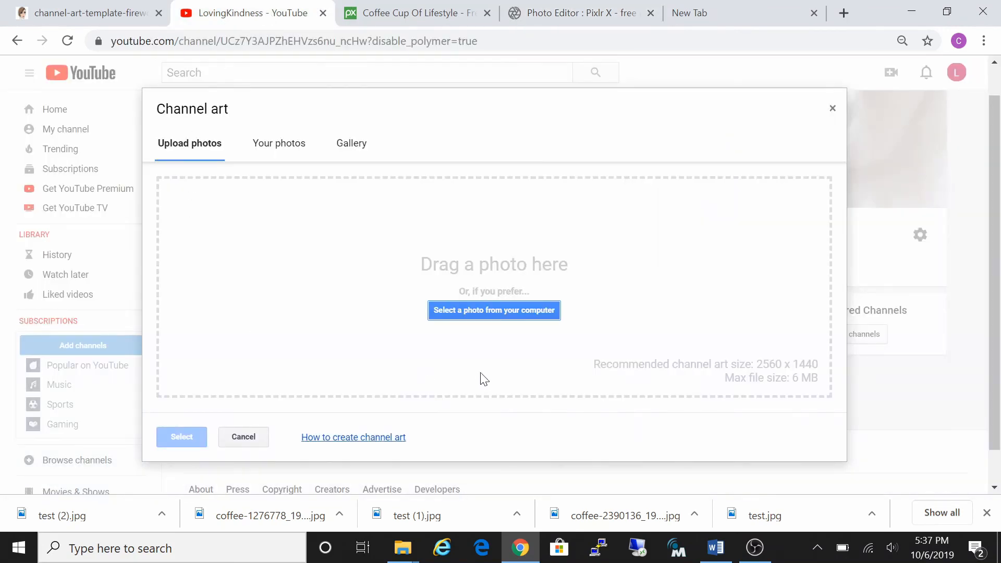
pyautogui.click(488, 311)
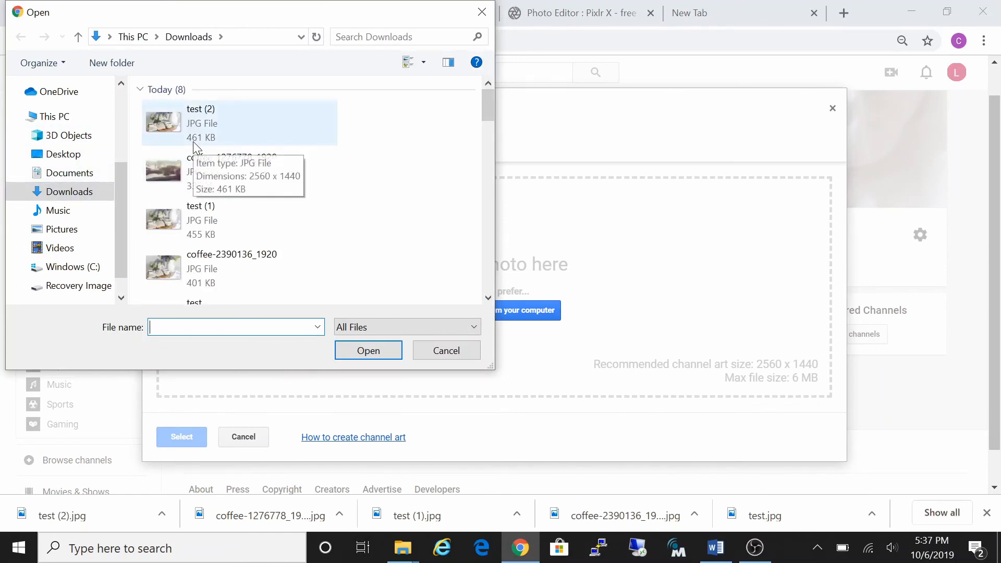
pyautogui.click(194, 146)
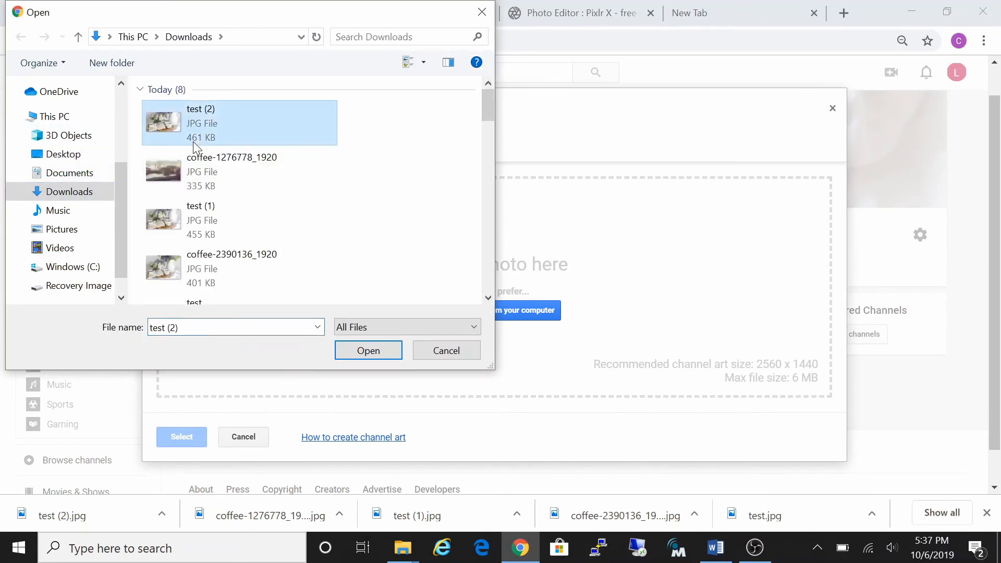
pyautogui.click(360, 352)
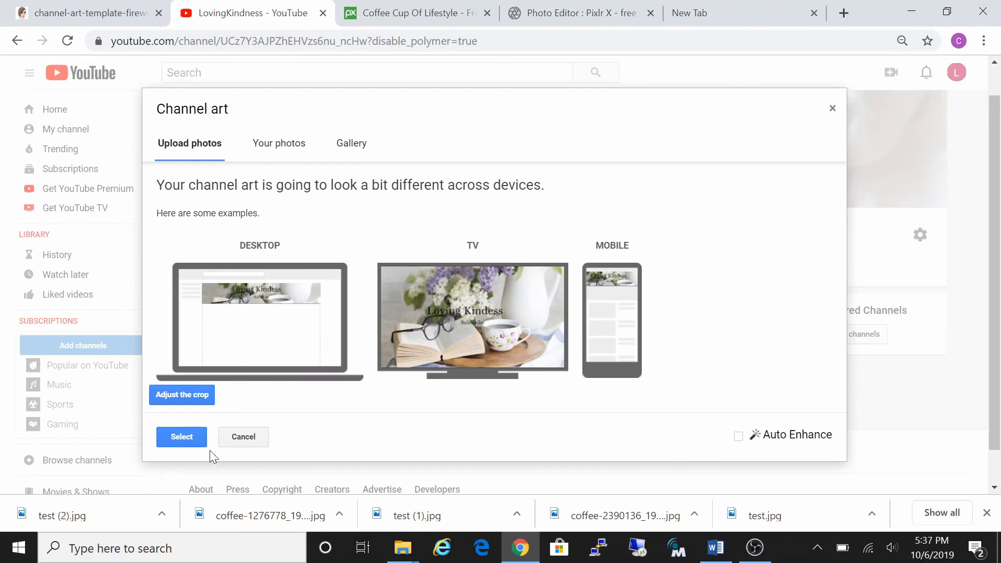
pyautogui.click(172, 438)
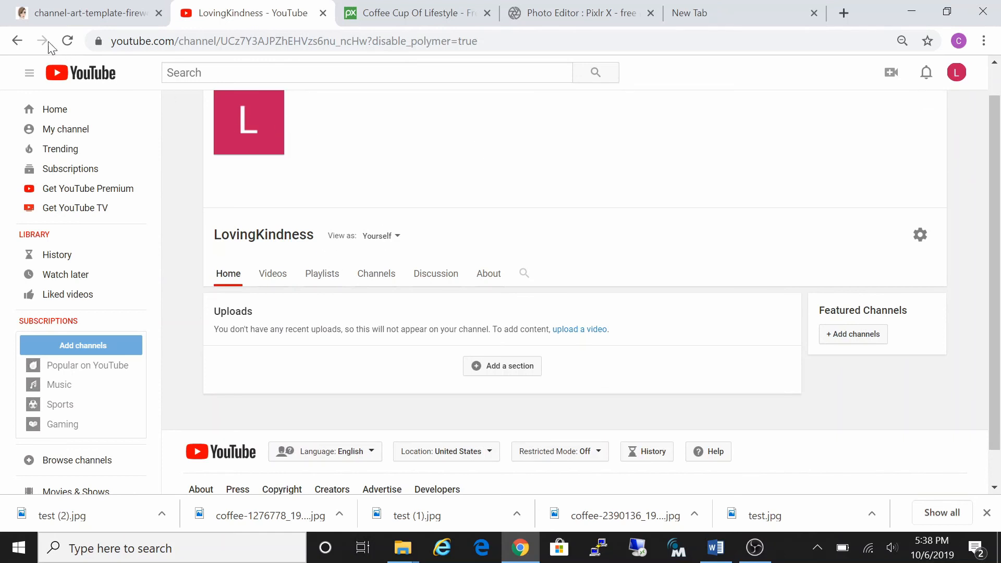
pyautogui.moveTo(558, 171)
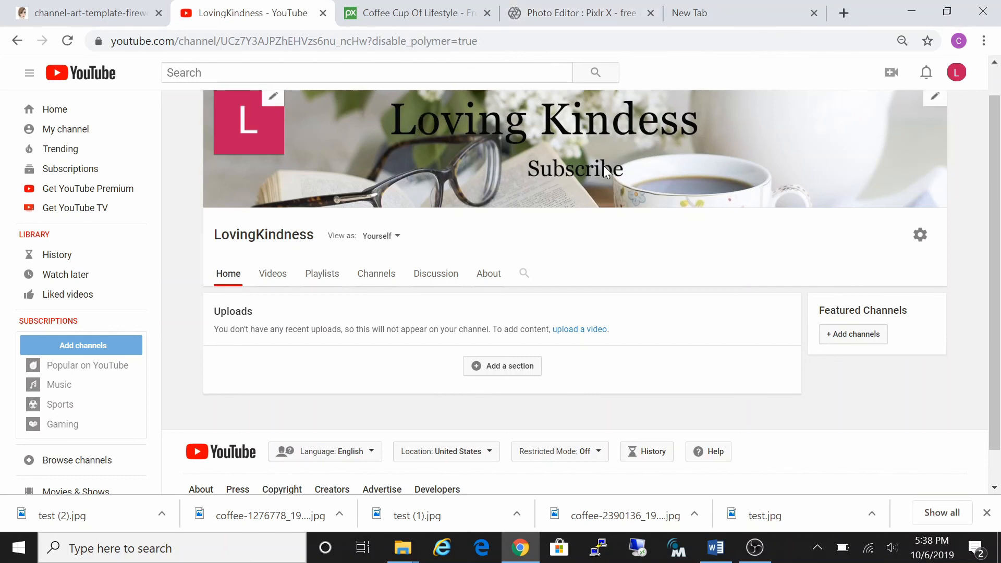
pyautogui.click(600, 13)
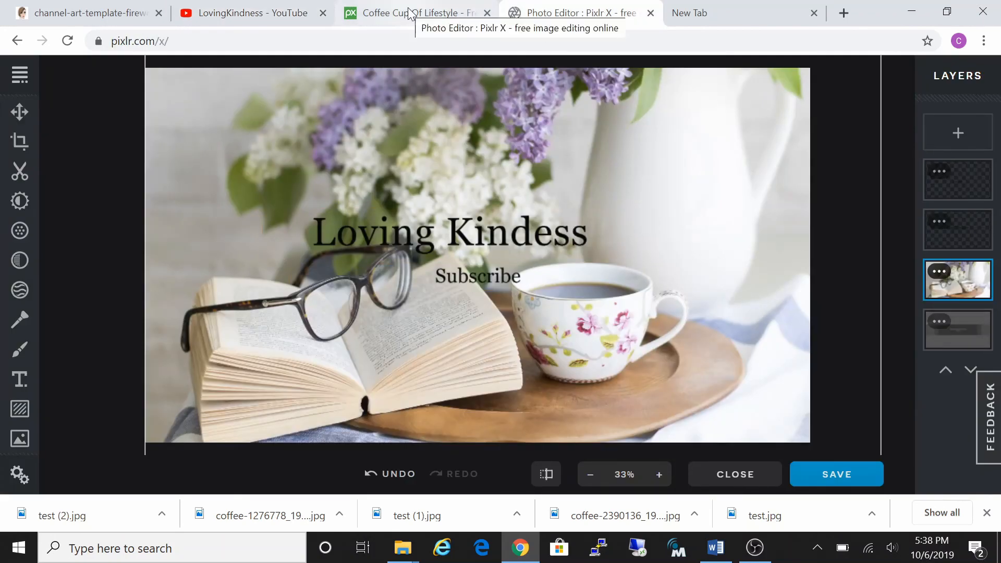
pyautogui.click(262, 16)
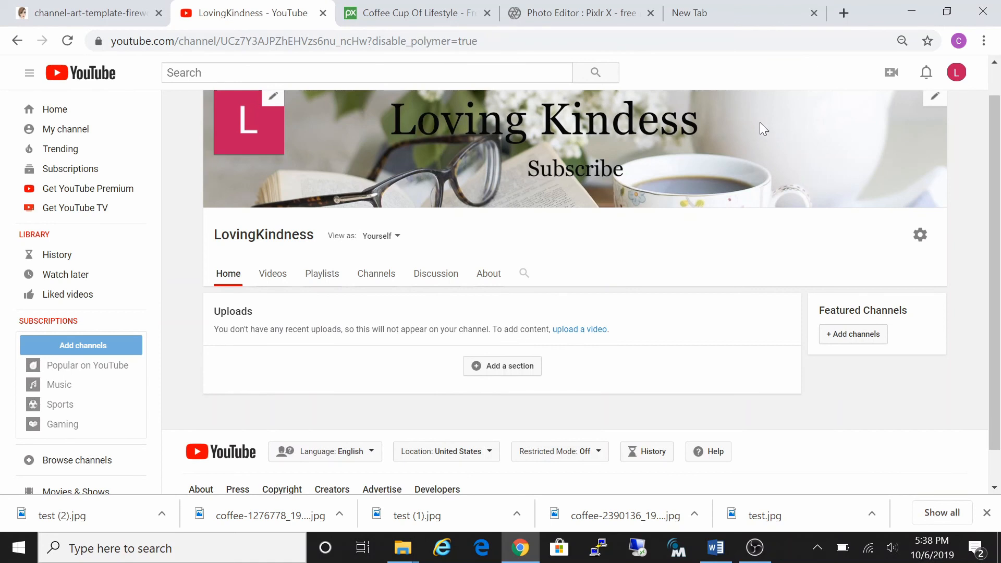
pyautogui.click(581, 15)
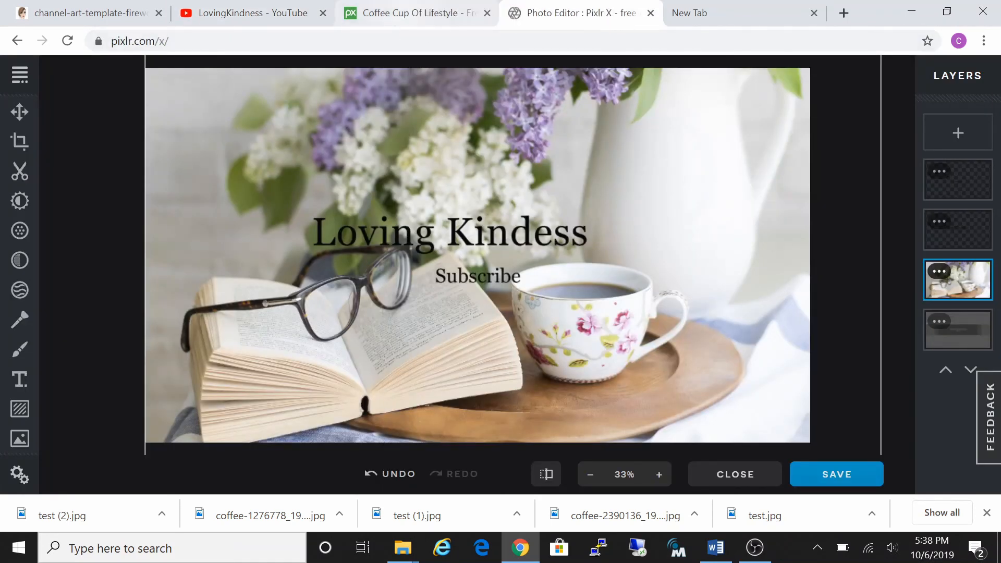
pyautogui.click(406, 15)
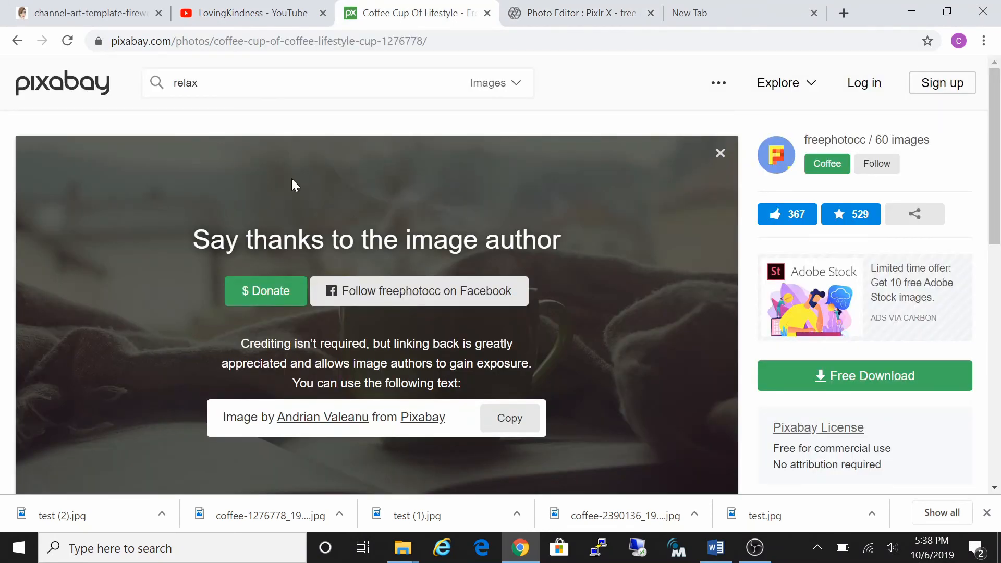